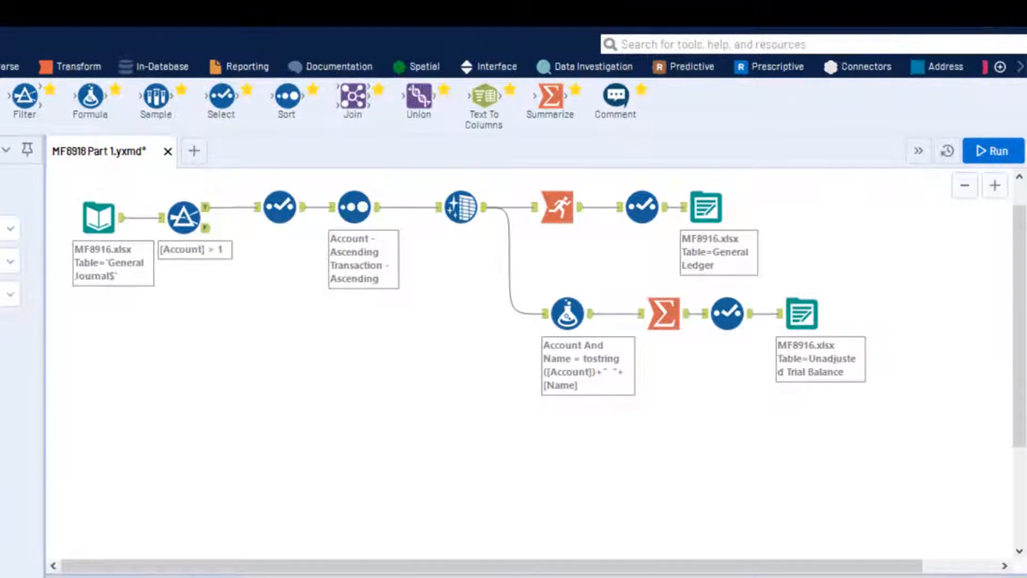
# Add an Input Data tool below the existing workflow and connect it to the General Journal Part 2 sheet of MF8916.xlsx
pyautogui.moveTo(16, 285); pyautogui.dragTo(111, 419)
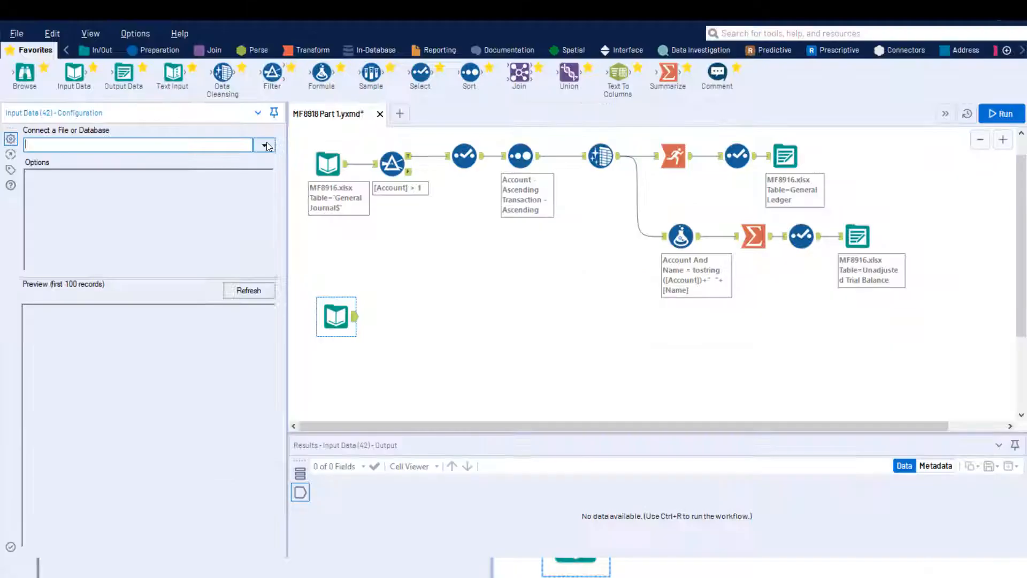
pyautogui.click(264, 147)
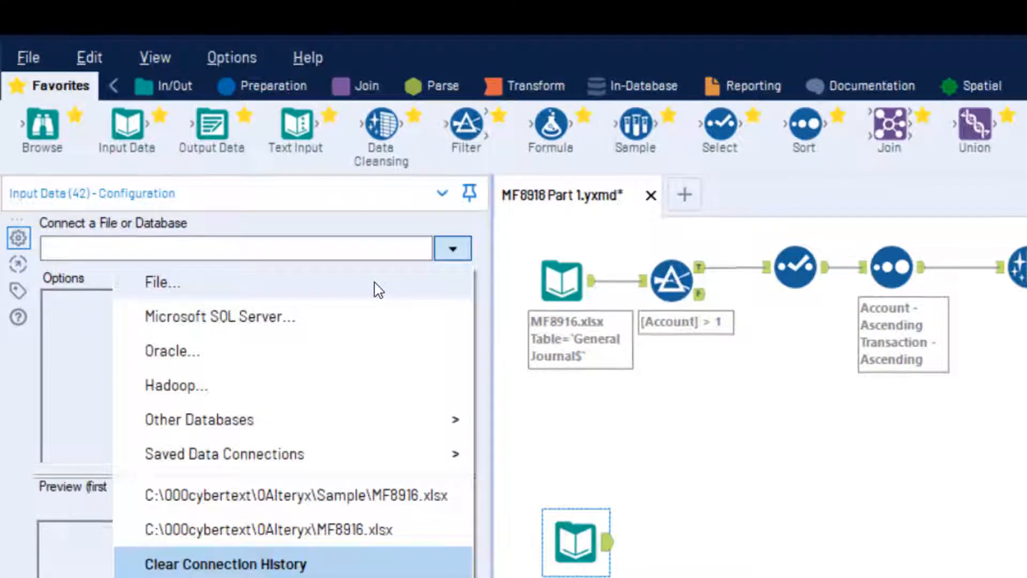
pyautogui.click(378, 286)
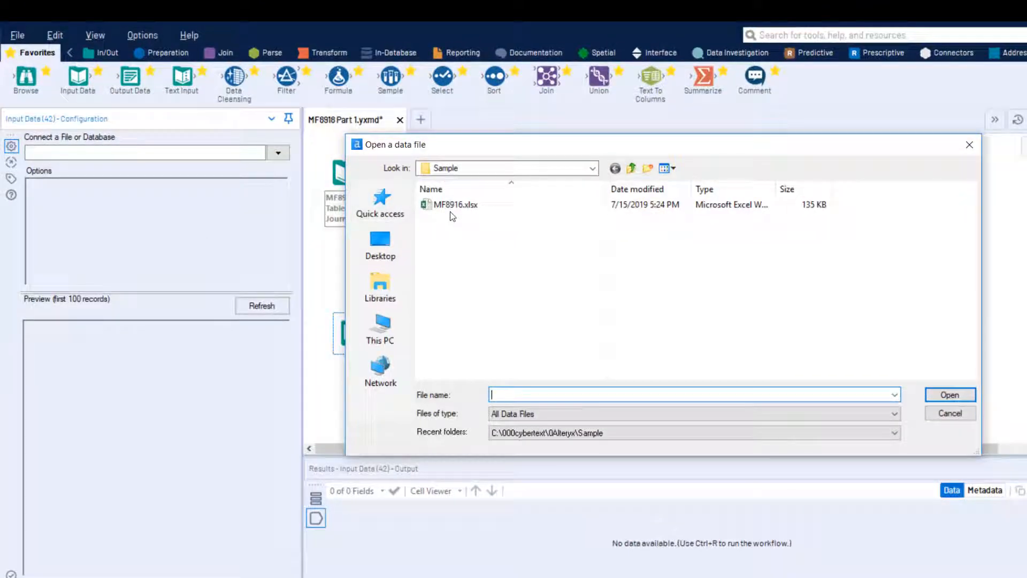
pyautogui.click(453, 208)
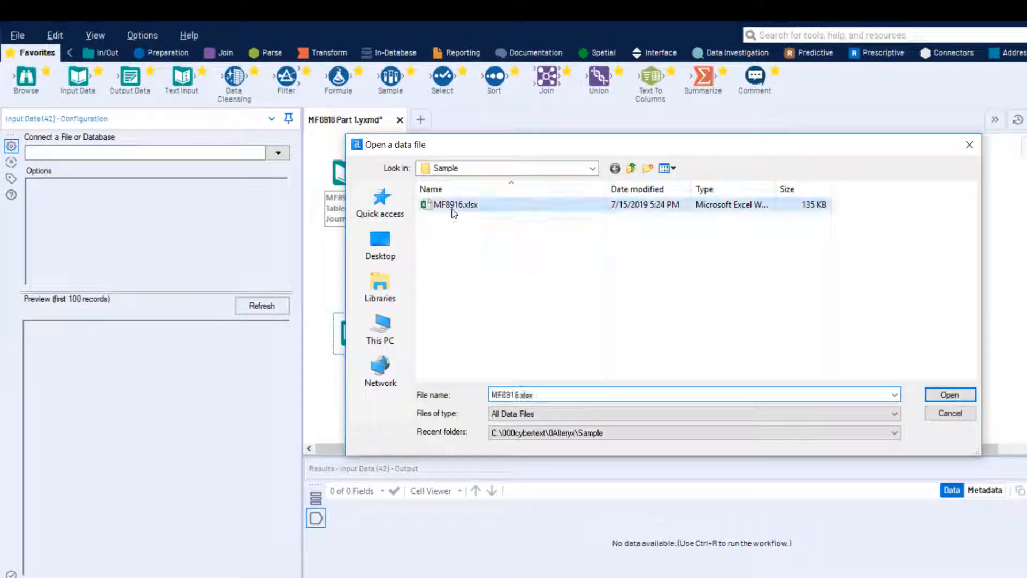
pyautogui.click(946, 396)
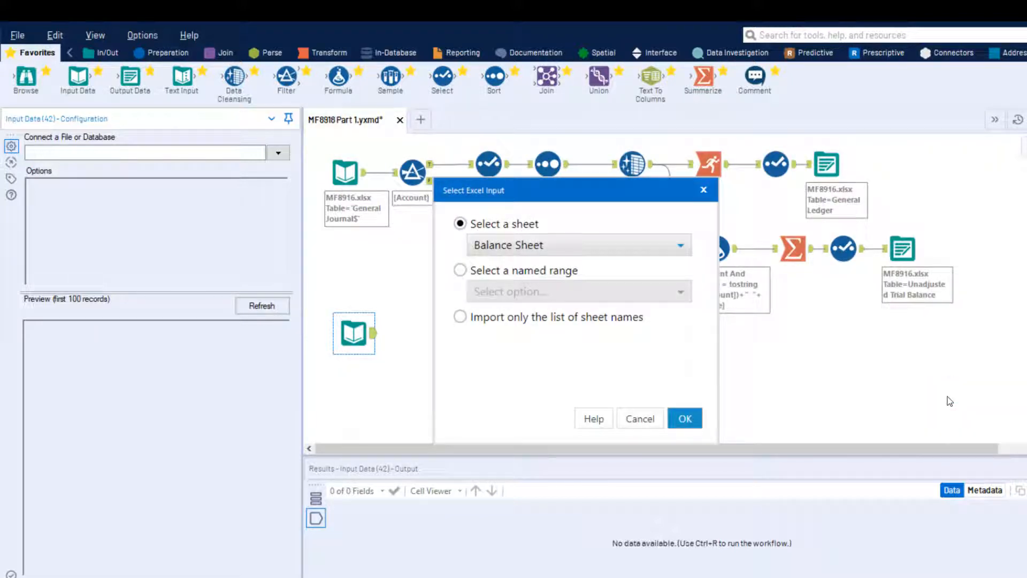
pyautogui.click(681, 246)
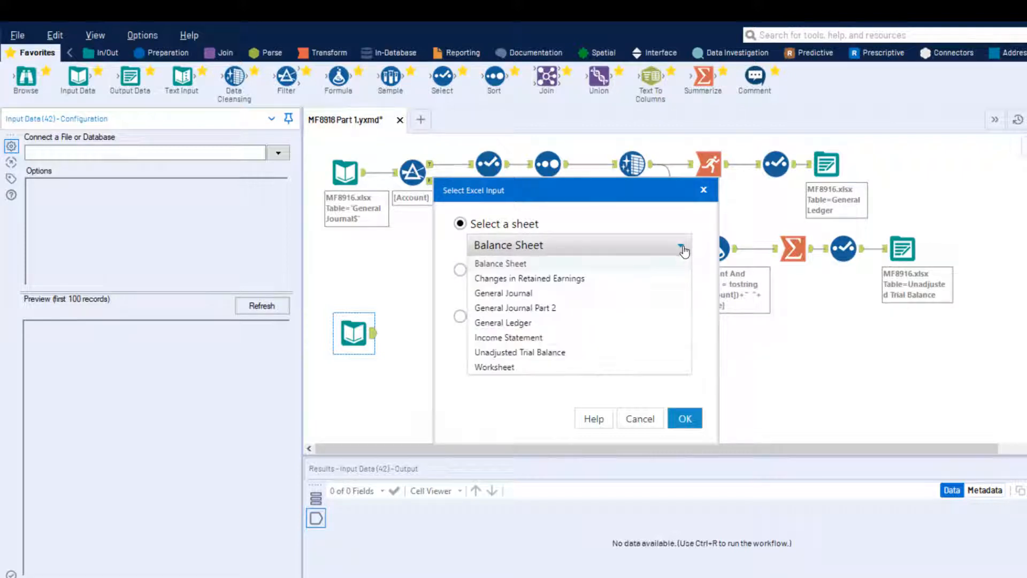
pyautogui.click(632, 314)
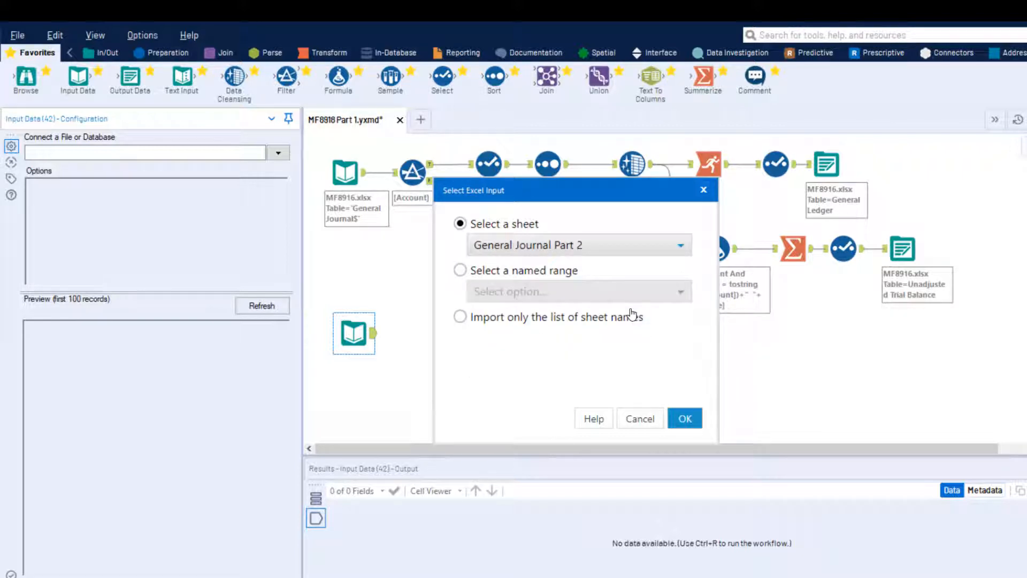
pyautogui.click(695, 418)
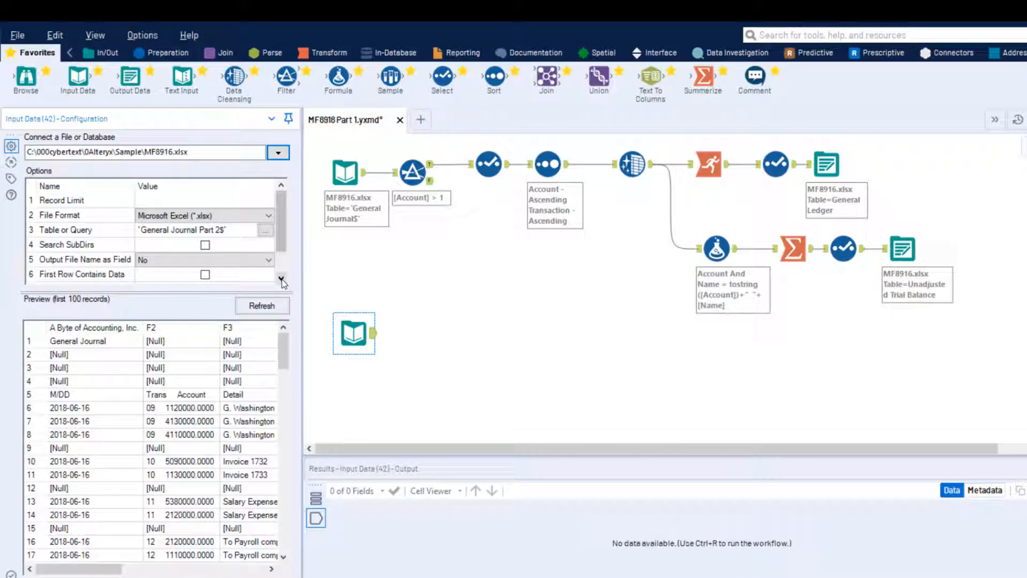
# Set the new input to start data import on line 6 and run the workflow
pyautogui.click(281, 278)
pyautogui.click(170, 275)
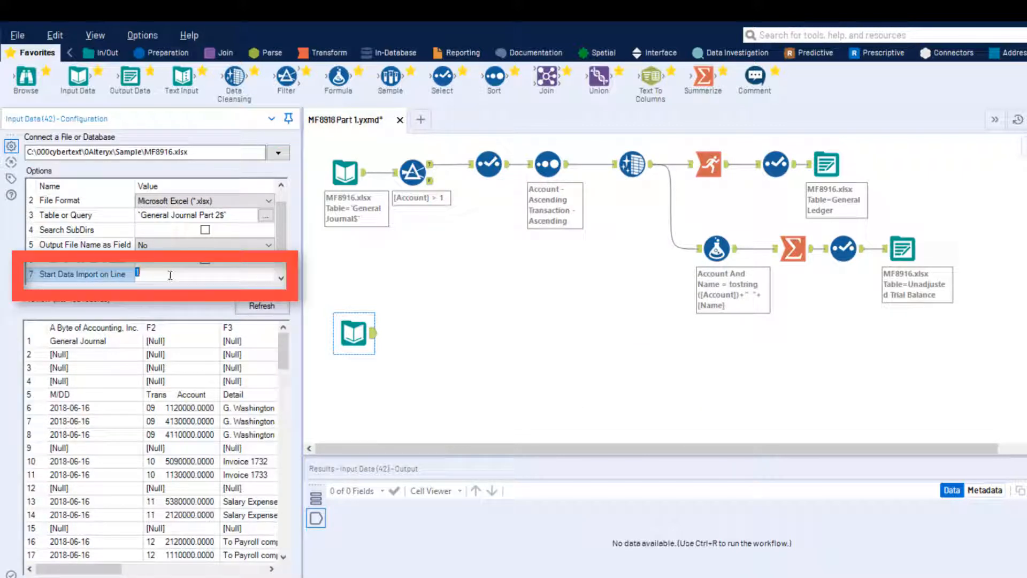
pyautogui.write('6')
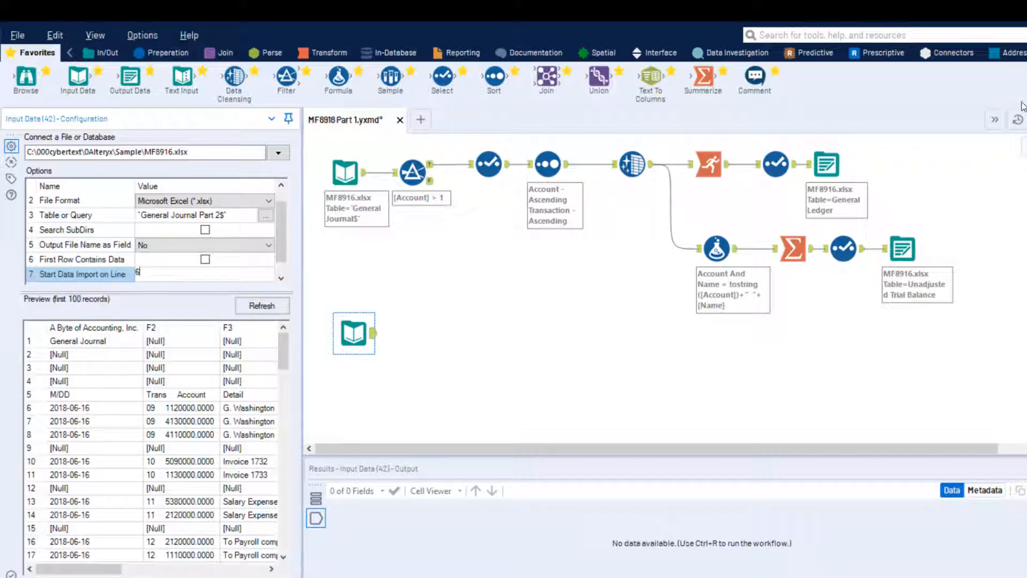
pyautogui.hotkey('ctrl', 'r')
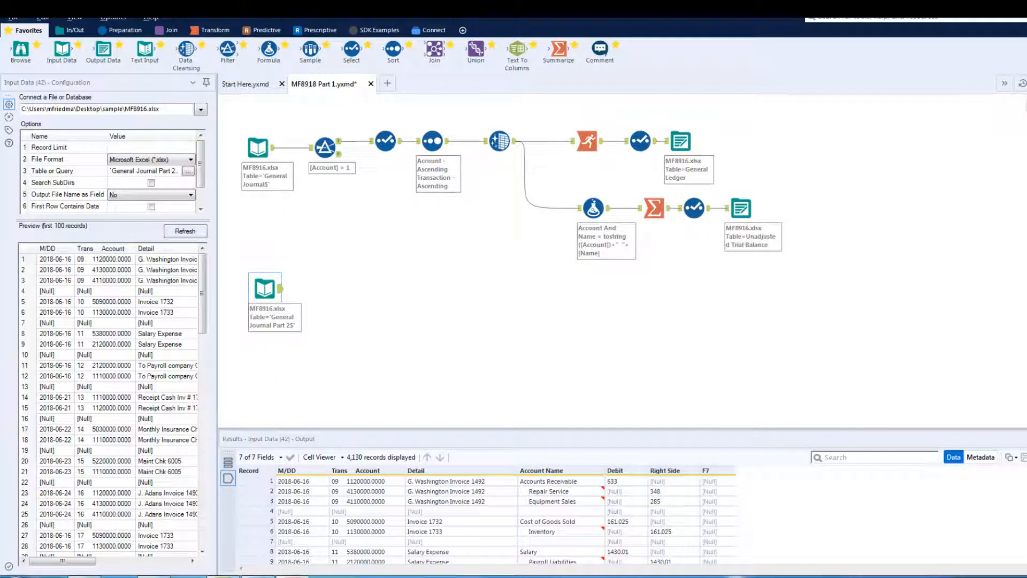
# Add a Text To Columns tool after the new input, splitting the Trans Account column with a space as delimiter
pyautogui.moveTo(517, 50); pyautogui.dragTo(318, 288)
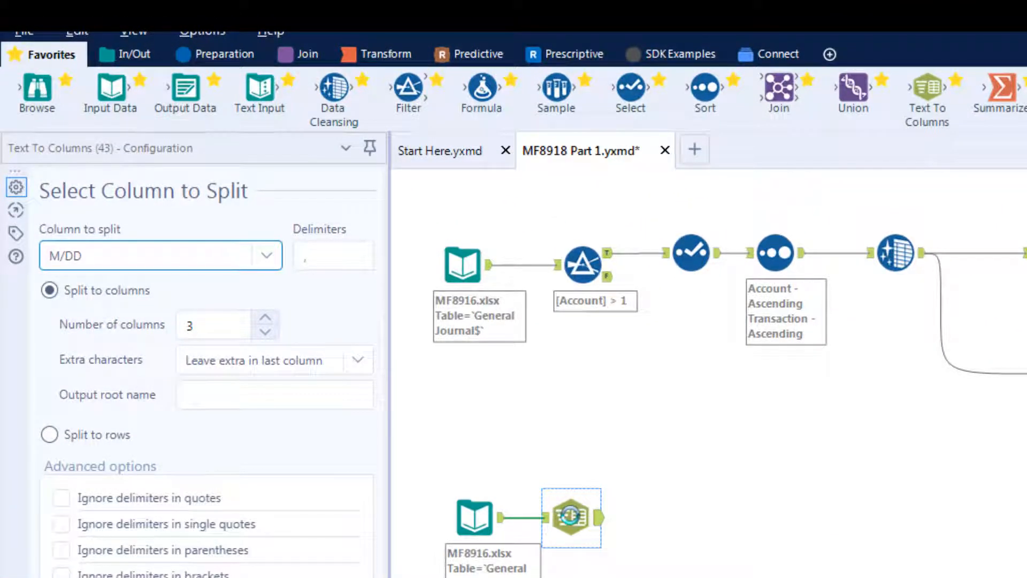
pyautogui.click(272, 259)
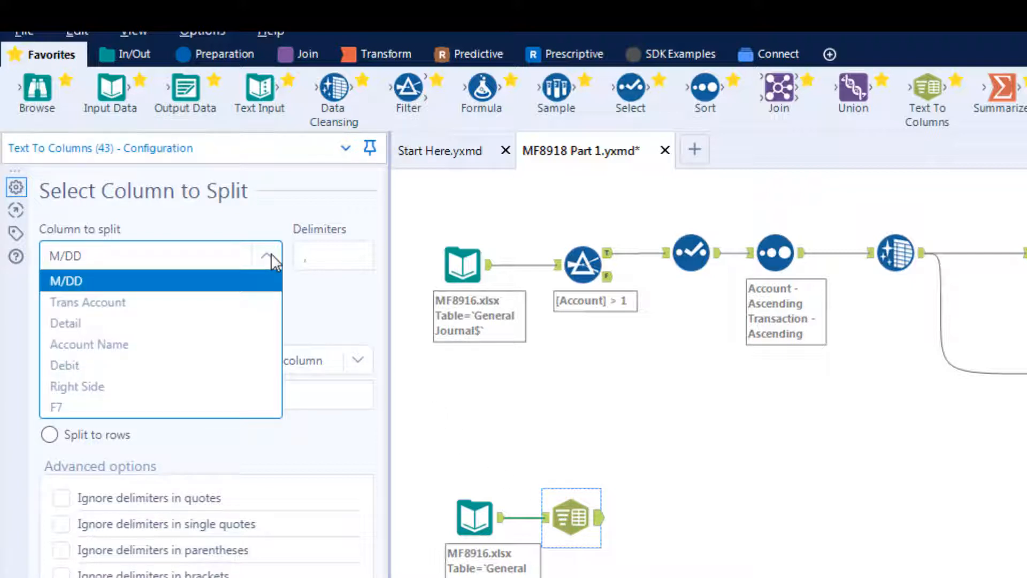
pyautogui.click(232, 306)
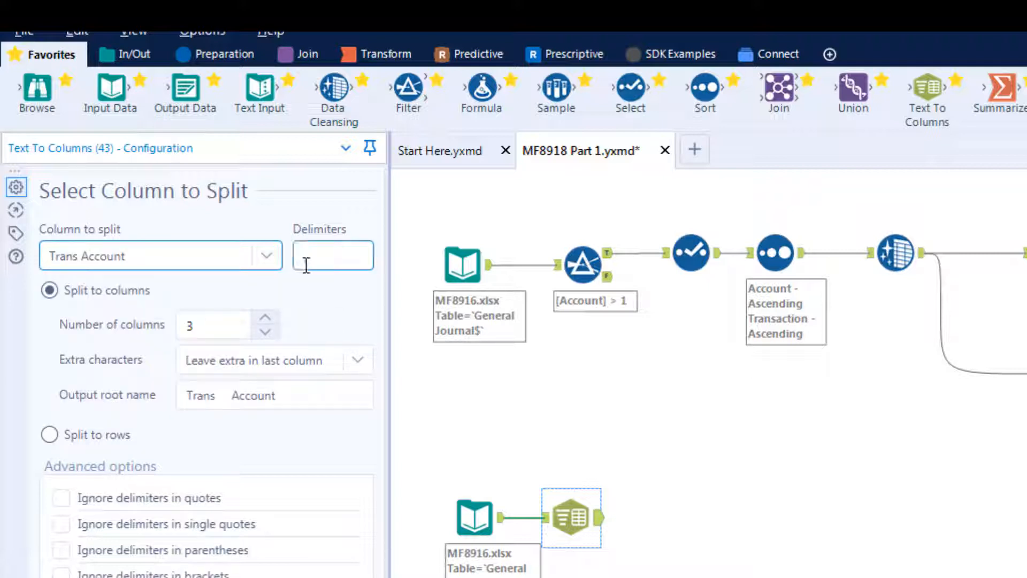
pyautogui.click(319, 258)
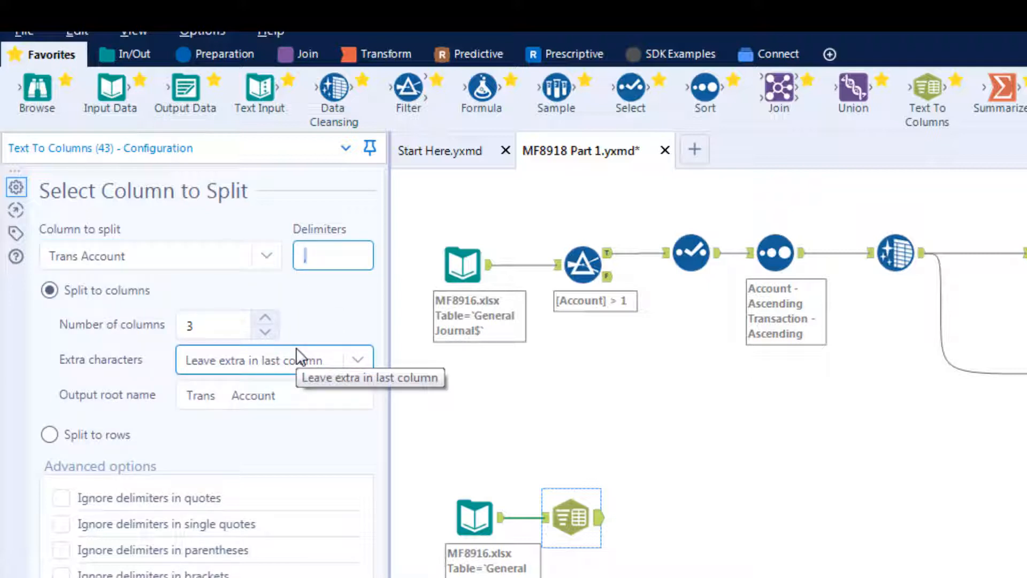
# Set the split to 6 columns, run the workflow and examine the resulting Trans Account columns
pyautogui.click(265, 320)
pyautogui.click(265, 319)
pyautogui.click(265, 319)
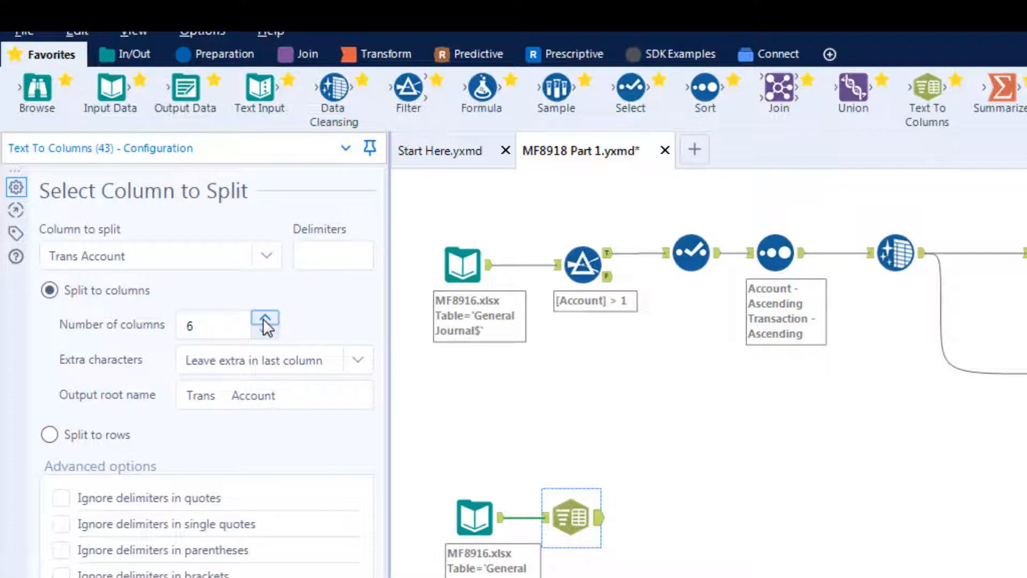
pyautogui.hotkey('ctrl', 'r')
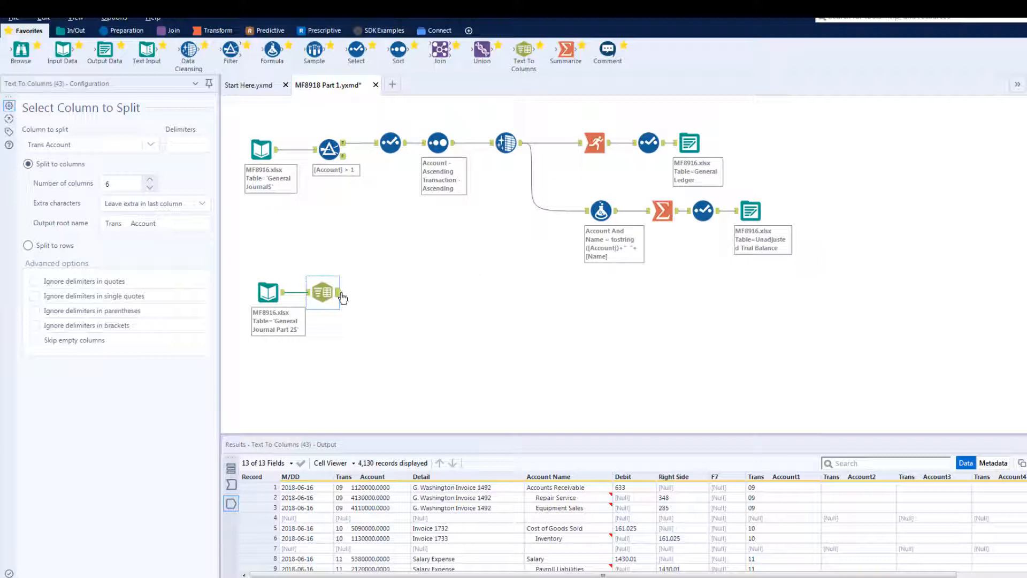
pyautogui.moveTo(914, 575); pyautogui.dragTo(1023, 575)
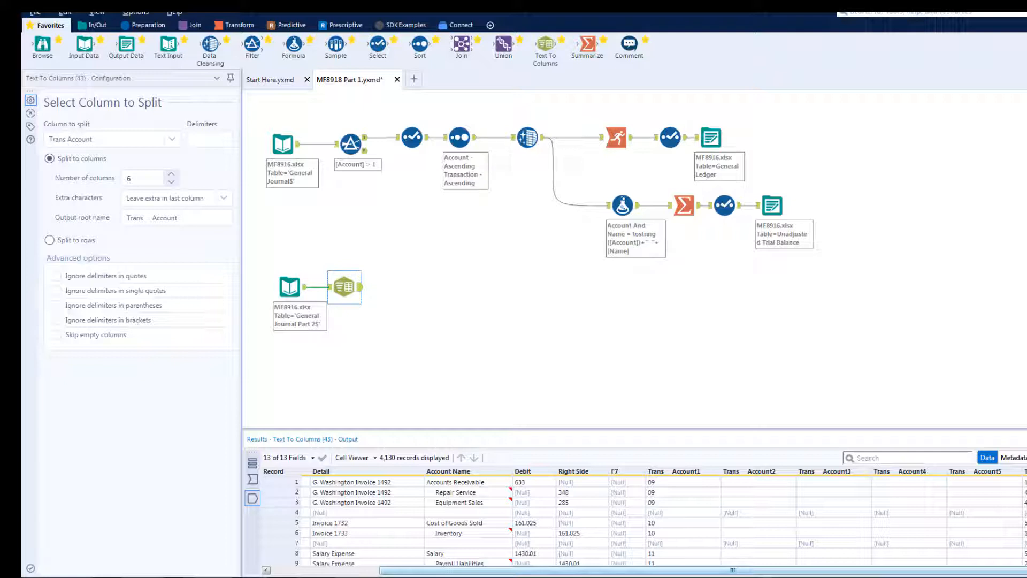
# Add a Select tool after Text To Columns and exclude the fields F7 and Trans Account2 through Trans Account5
pyautogui.moveTo(377, 46); pyautogui.dragTo(397, 286)
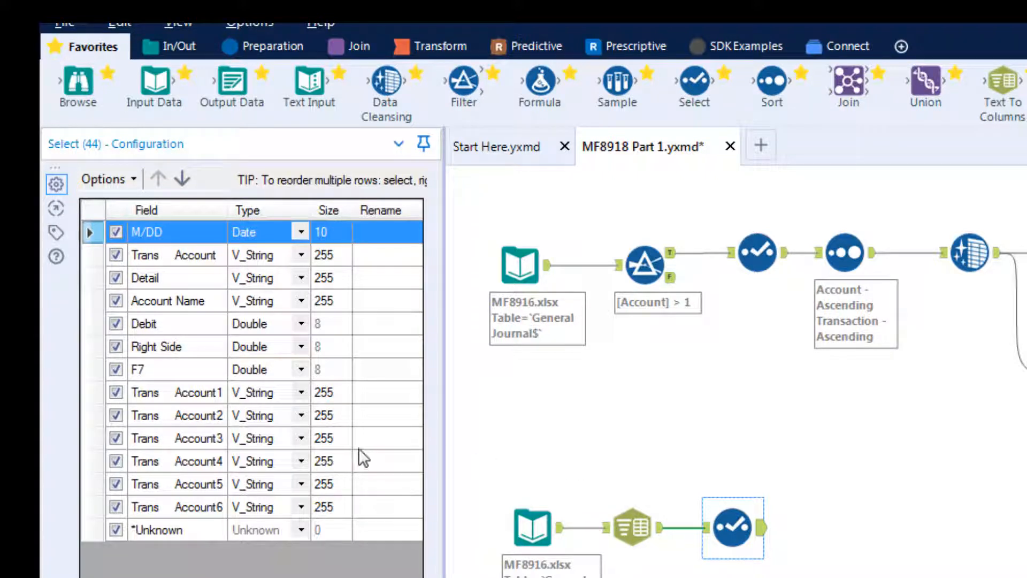
pyautogui.click(117, 368)
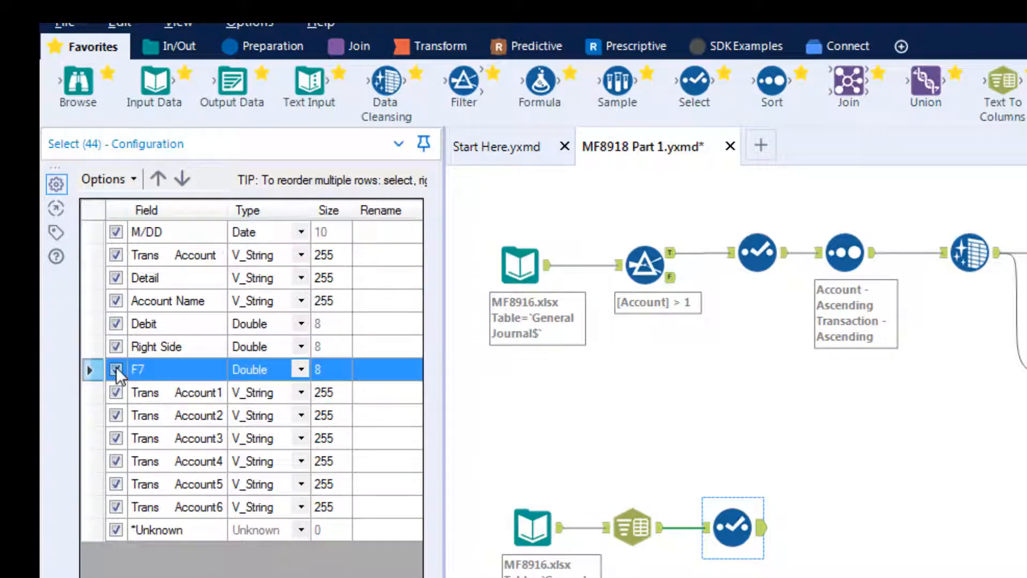
pyautogui.click(116, 415)
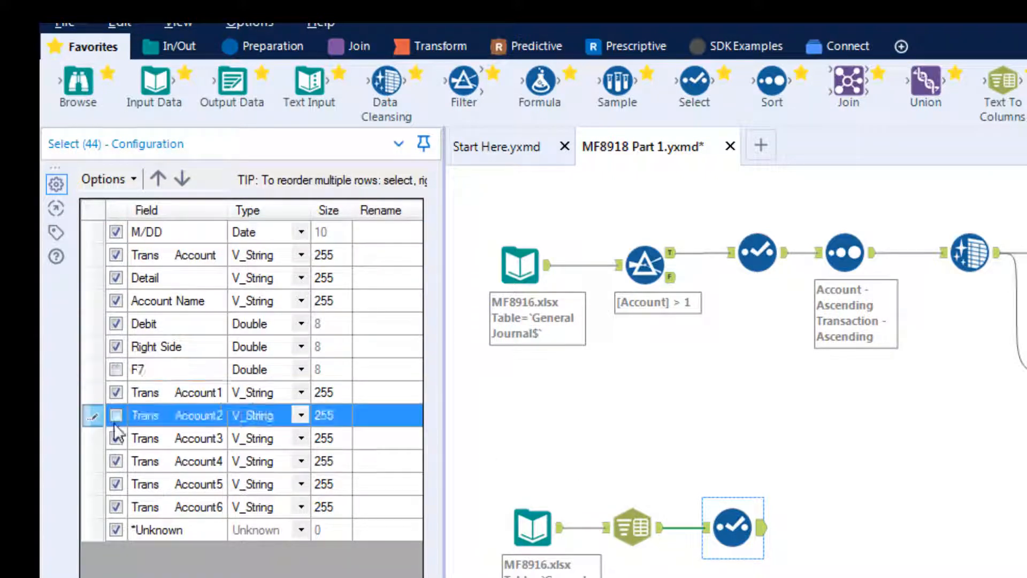
pyautogui.click(117, 438)
pyautogui.click(116, 460)
pyautogui.click(116, 484)
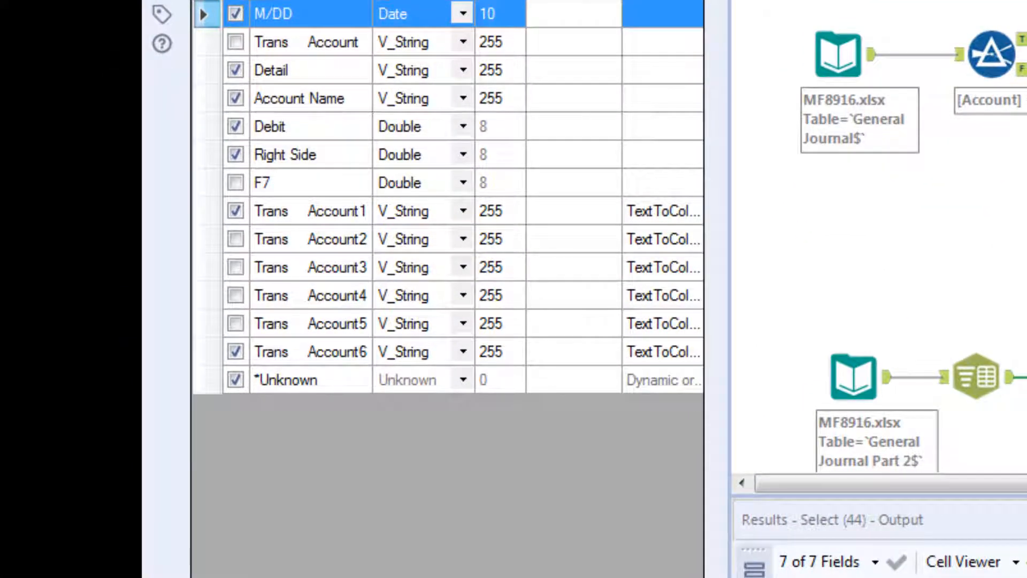
# Rename the M/DD field to Date, Detail to Description and Account Name to Name
pyautogui.click(549, 18)
pyautogui.write('Date')
pyautogui.click(559, 78)
pyautogui.write('Description')
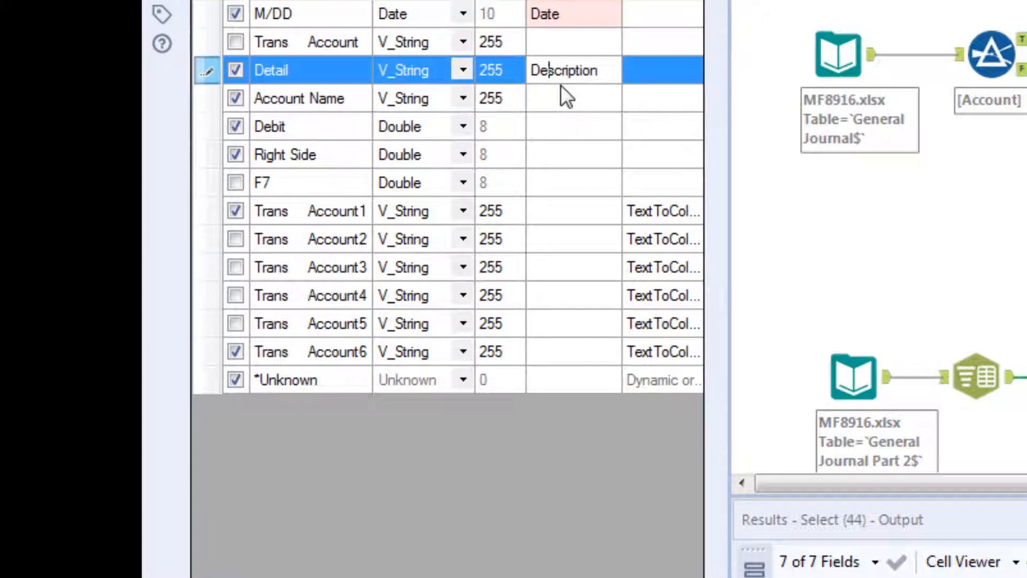
pyautogui.click(569, 109)
pyautogui.write('Name')
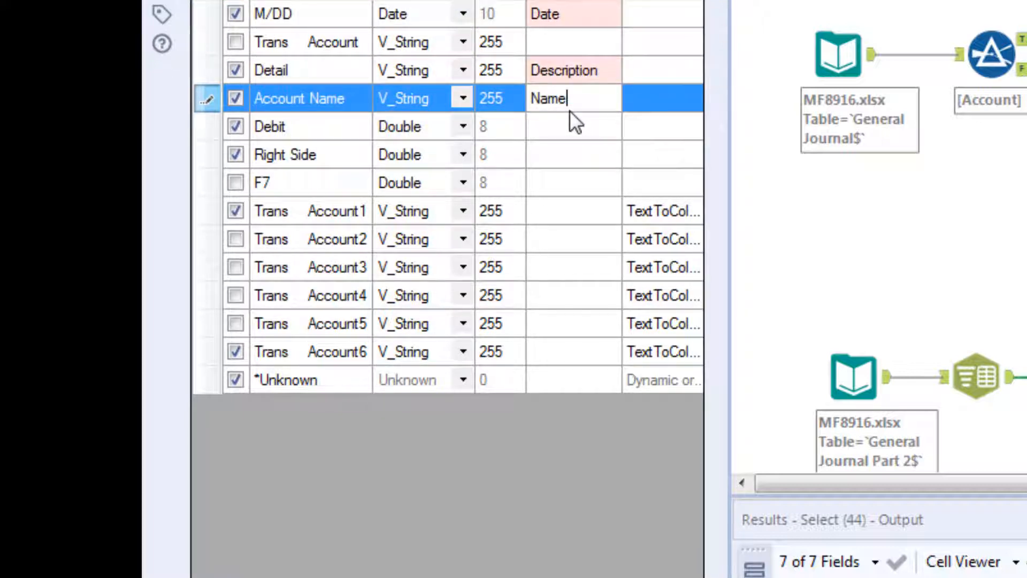
# Rename the Right Side field to Credit and Trans Account1 to Transaction
pyautogui.click(532, 155)
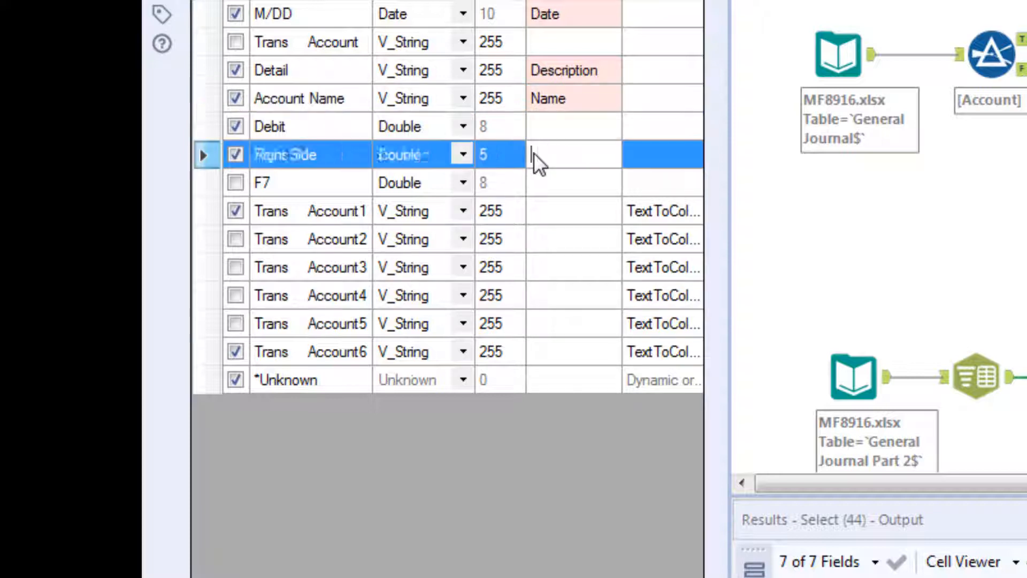
pyautogui.write('Credit')
pyautogui.click(548, 214)
pyautogui.click(548, 214)
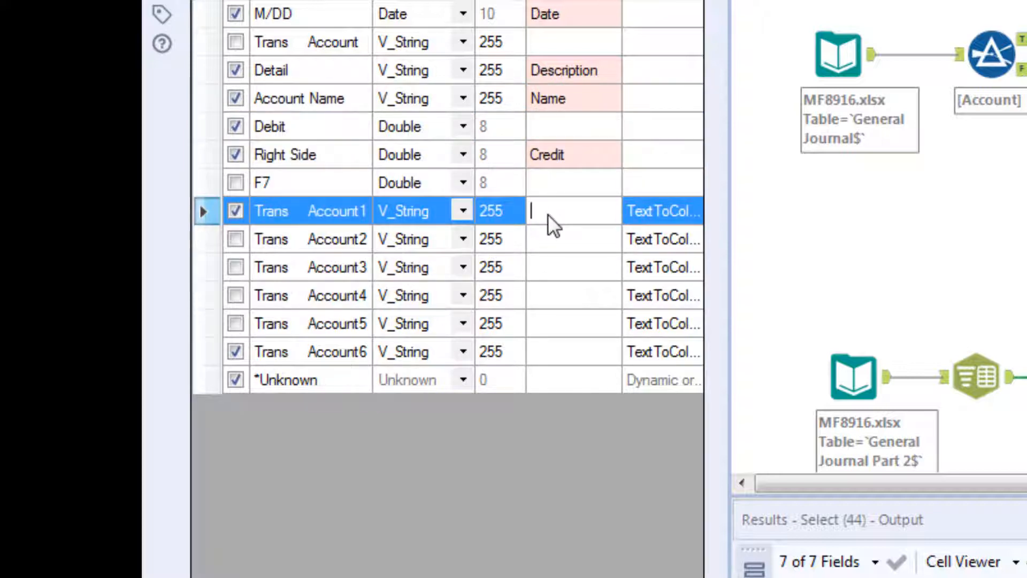
pyautogui.write('Transaction')
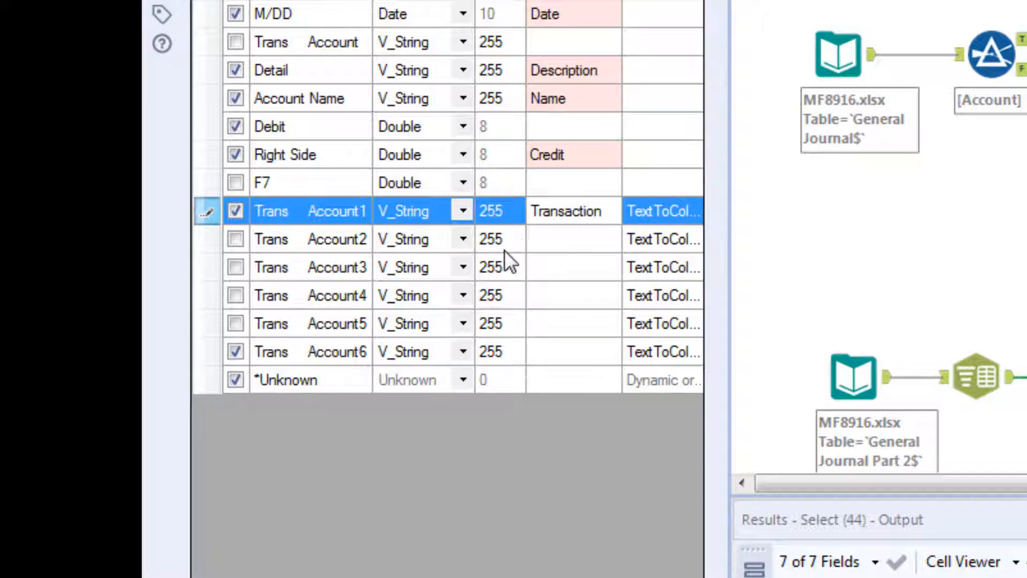
# Change the Trans Account6 field's data type to Double and exclude the original Trans Account field
pyautogui.click(463, 352)
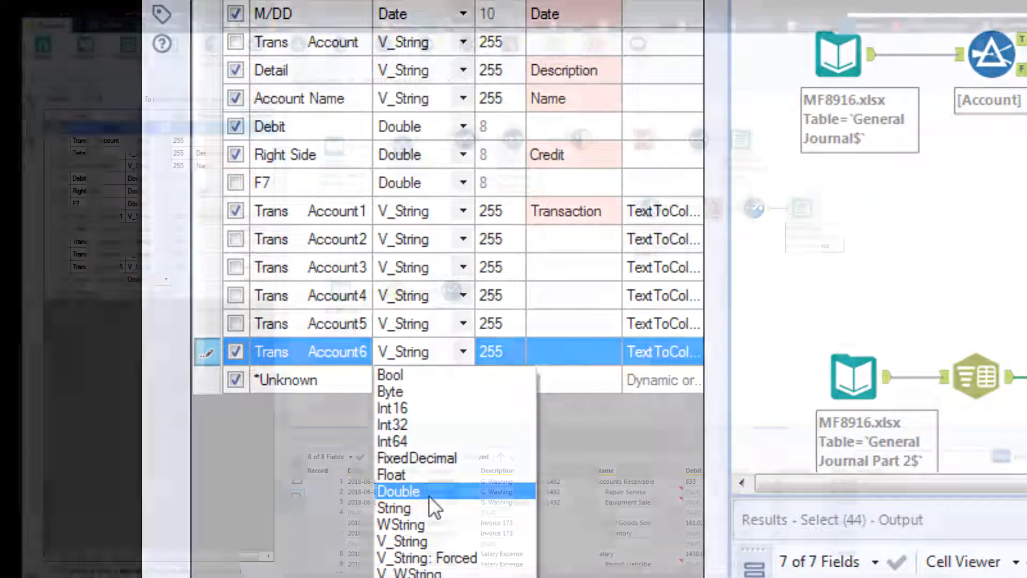
pyautogui.click(428, 491)
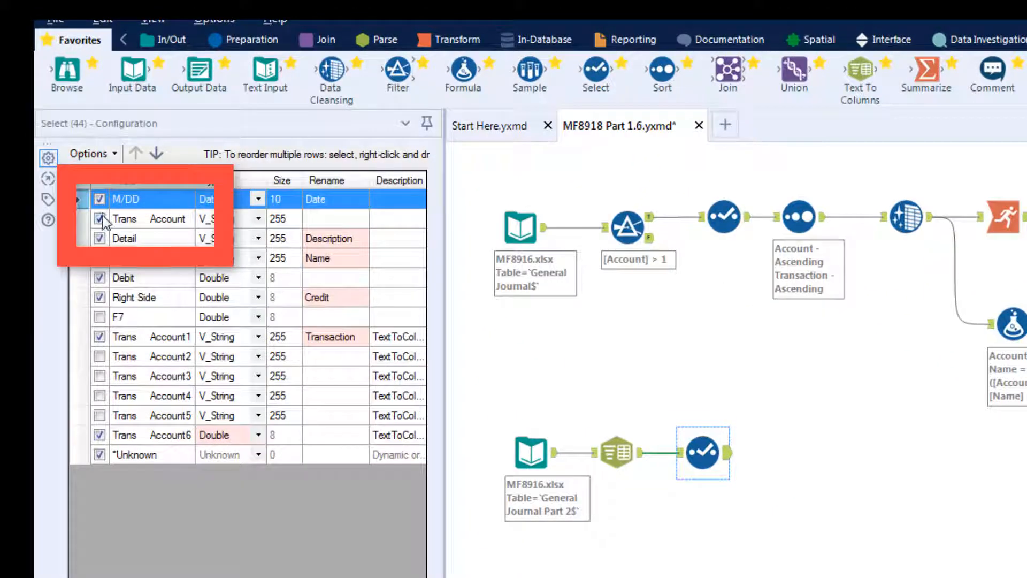
pyautogui.click(100, 219)
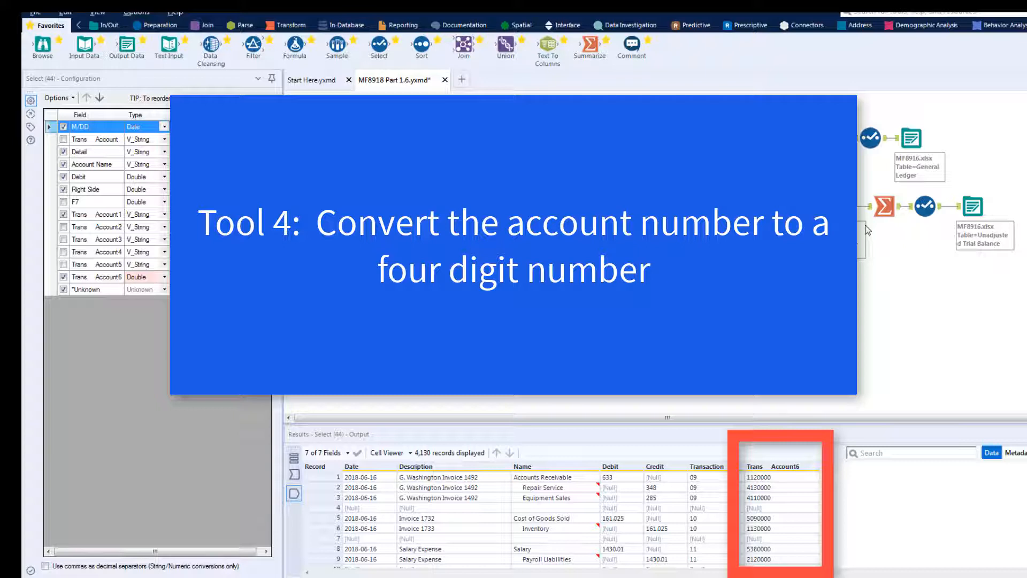
# Add a Formula tool after the Select tool and create an Account column with the expression [Trans Account6]/1000
pyautogui.moveTo(295, 47); pyautogui.dragTo(502, 285)
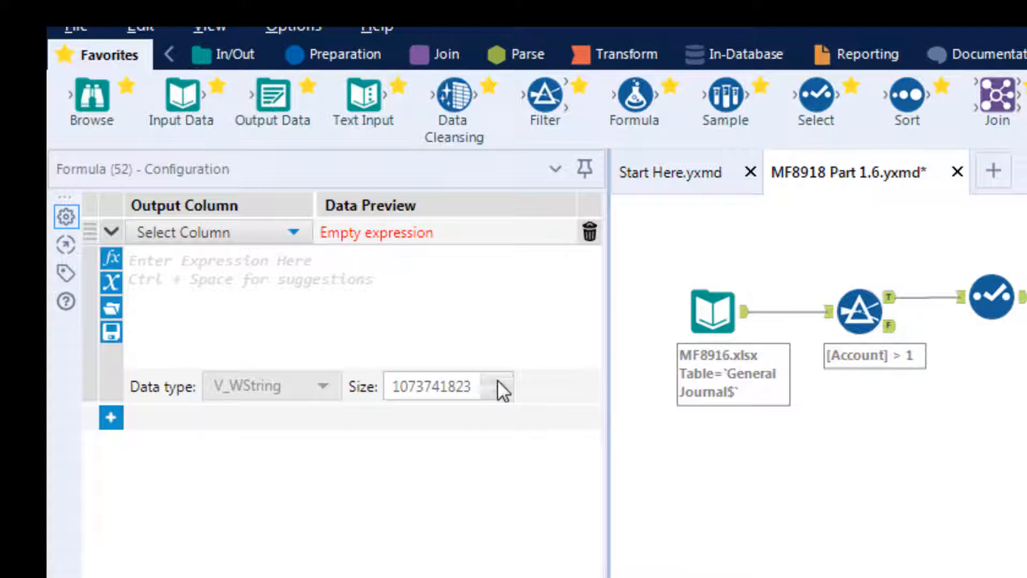
pyautogui.click(295, 235)
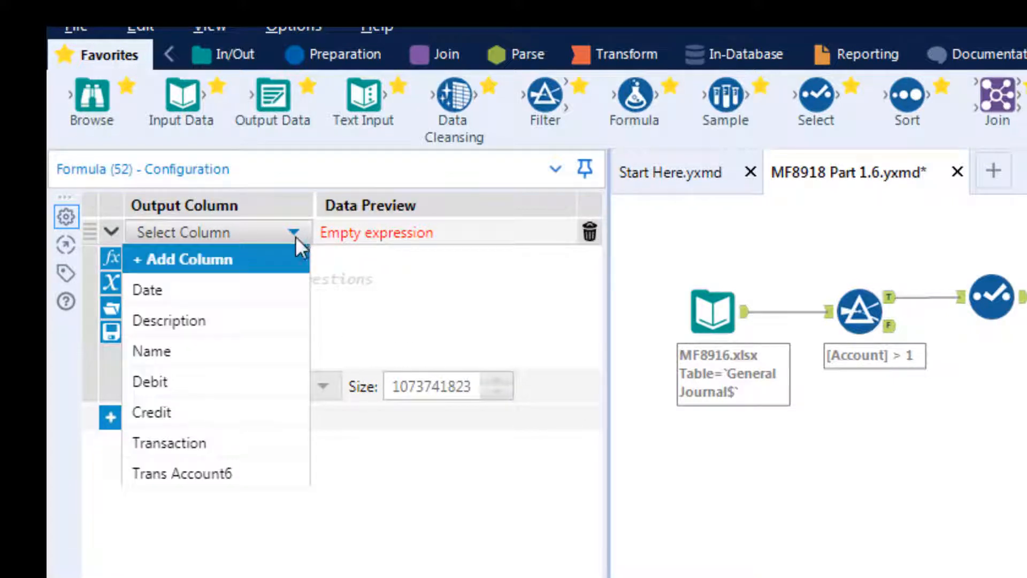
pyautogui.click(272, 262)
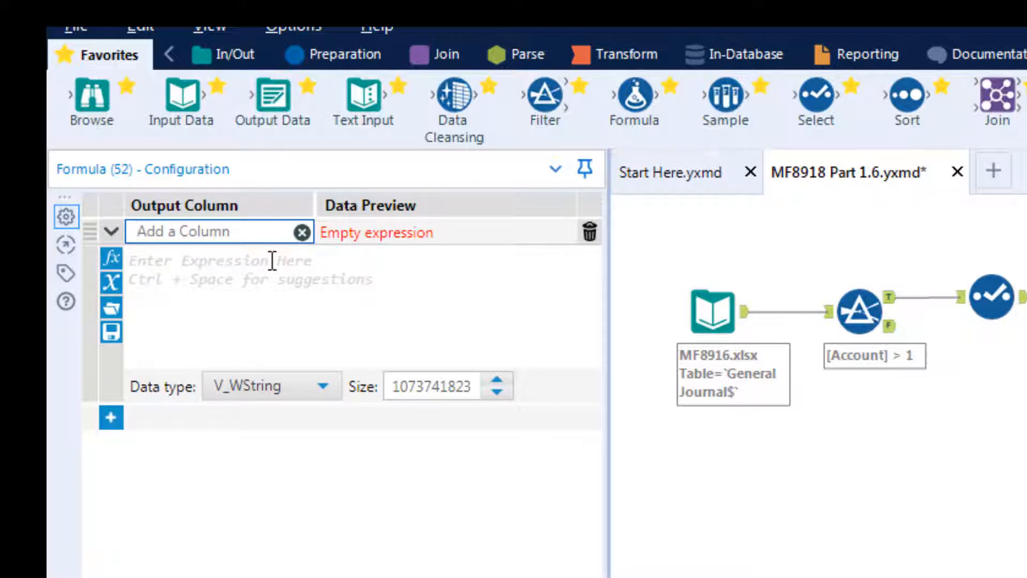
pyautogui.write('Account')
pyautogui.click(152, 263)
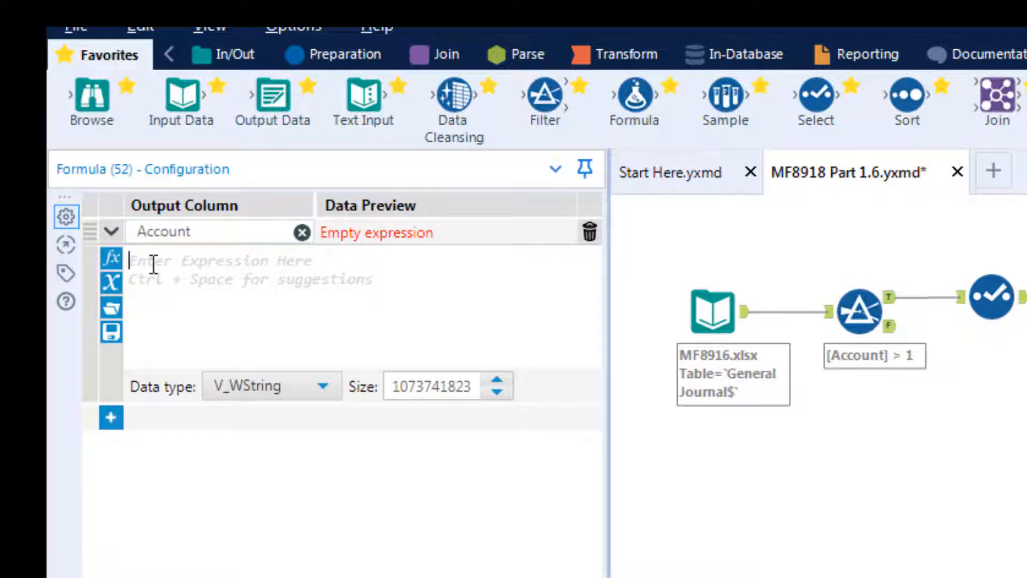
pyautogui.write('[')
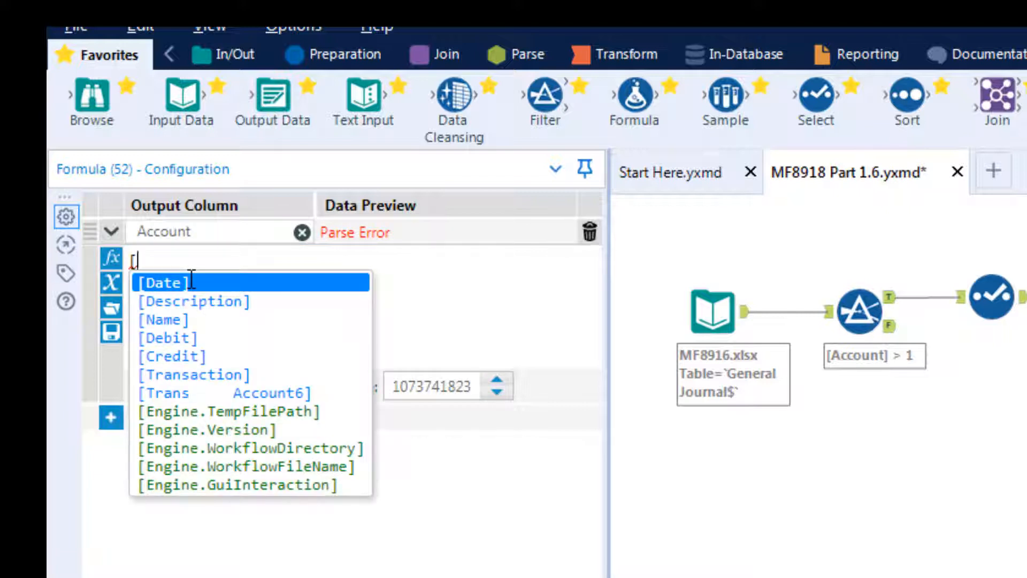
pyautogui.click(247, 394)
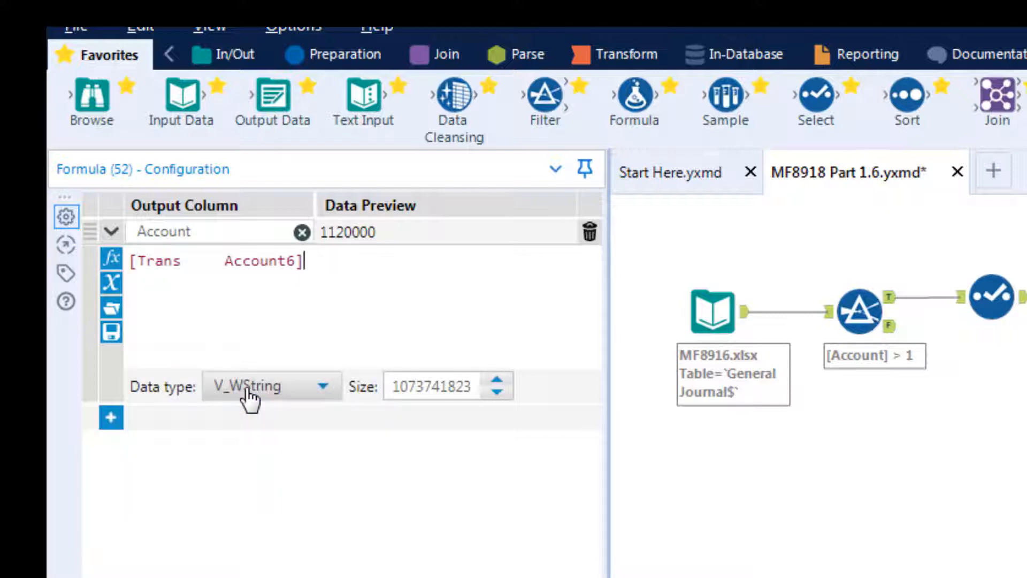
pyautogui.write('/1000')
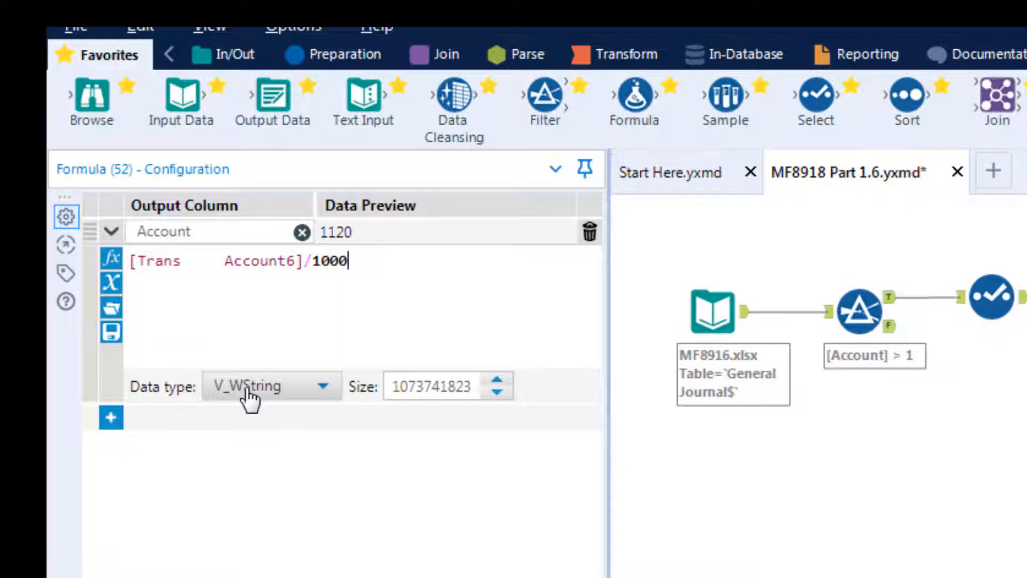
# Set the new Account column's data type to FixedDecimal with a scale of 0
pyautogui.click(246, 387)
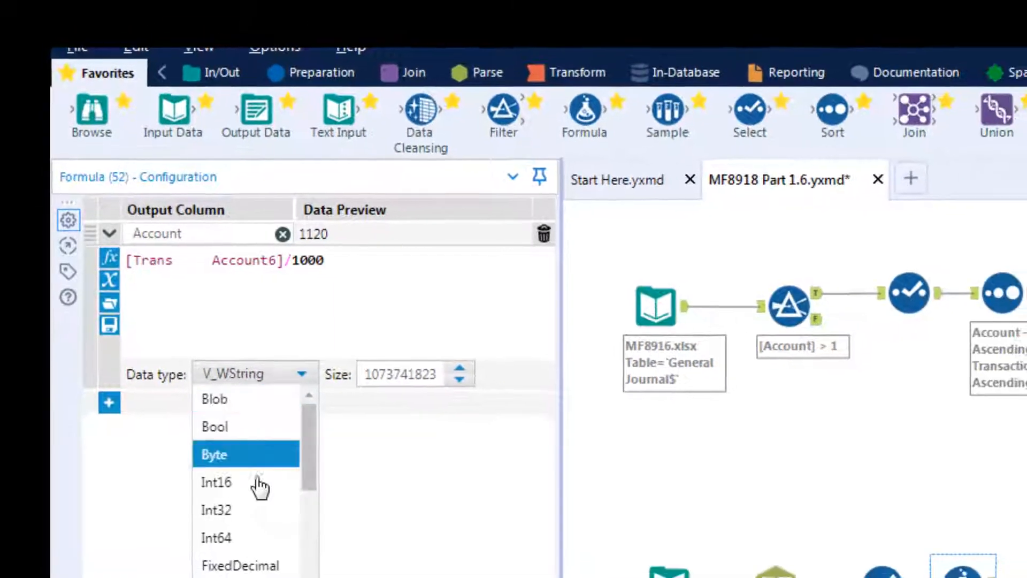
pyautogui.click(259, 564)
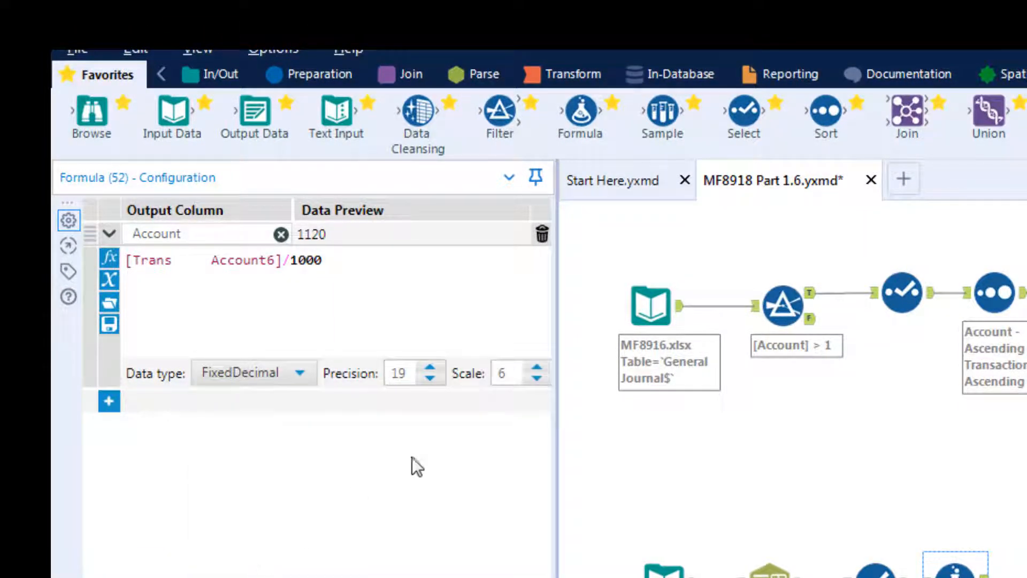
pyautogui.doubleClick(499, 376)
pyautogui.write('0')
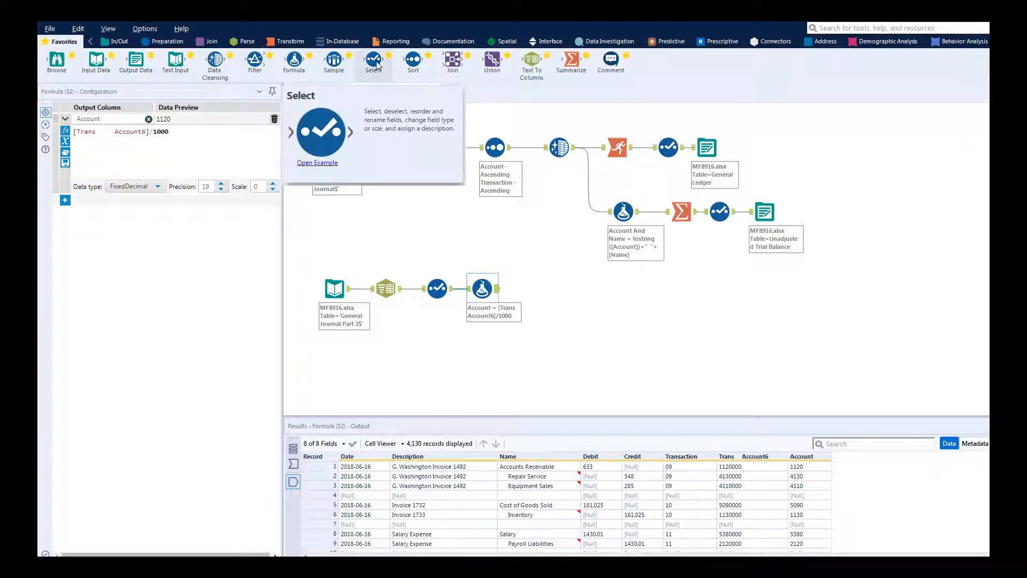
# Add a Select tool after the Formula tool and exclude the Trans Account6 field
pyautogui.moveTo(377, 65); pyautogui.dragTo(549, 288)
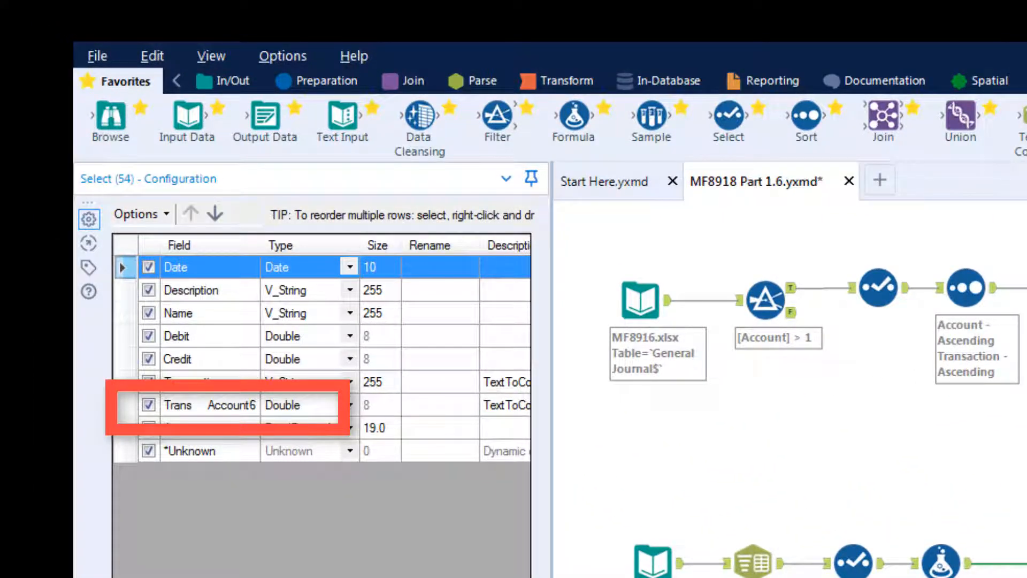
pyautogui.click(149, 405)
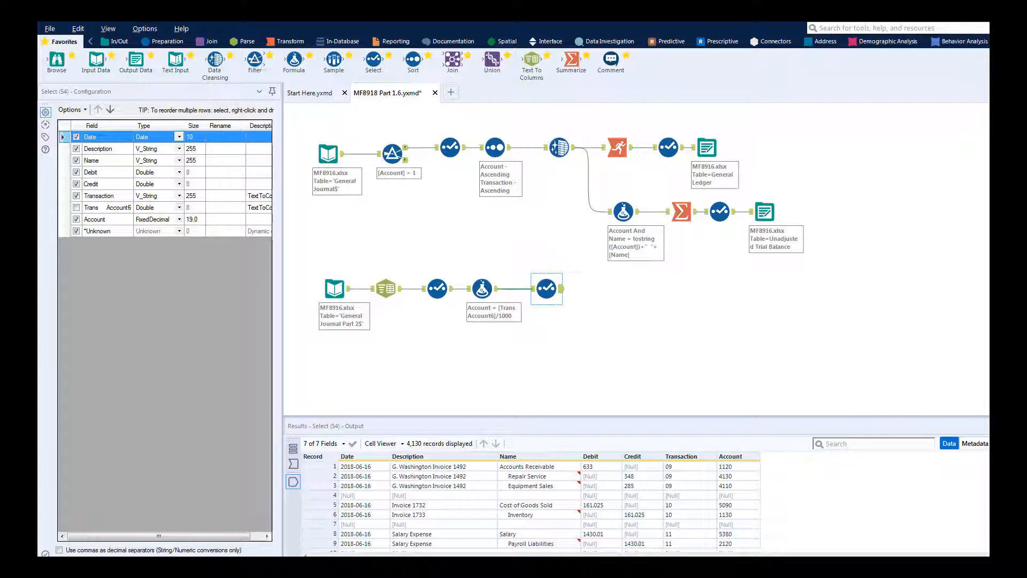
# Add a Filter tool after the new Select tool with the basic condition Account > 1
pyautogui.moveTo(255, 59); pyautogui.dragTo(598, 287)
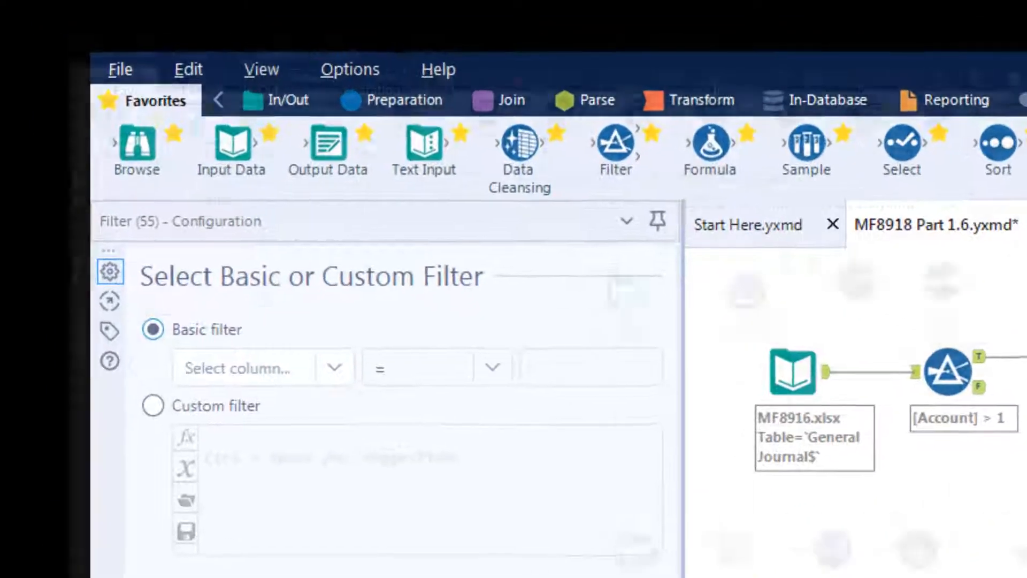
pyautogui.click(323, 355)
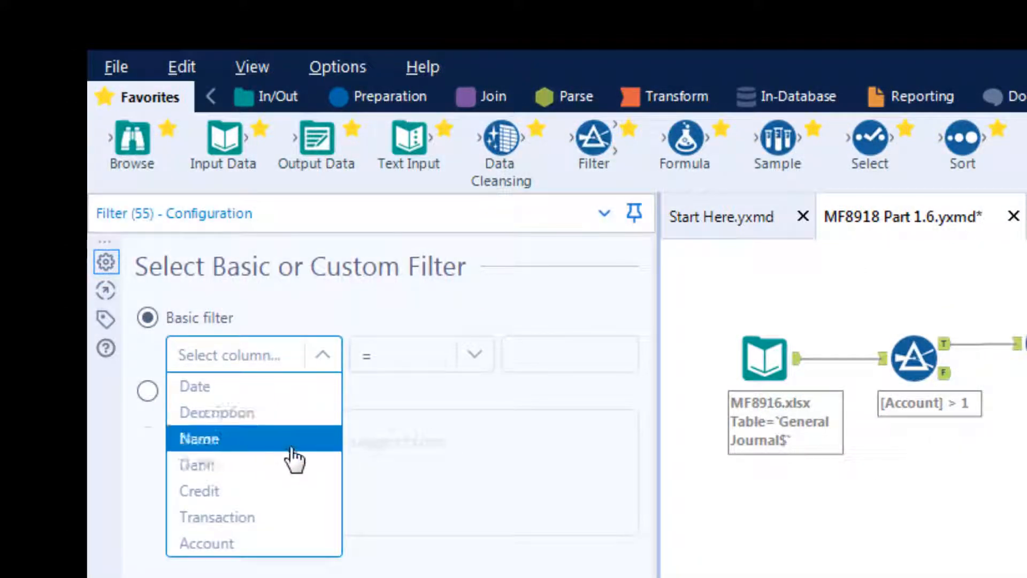
pyautogui.click(270, 551)
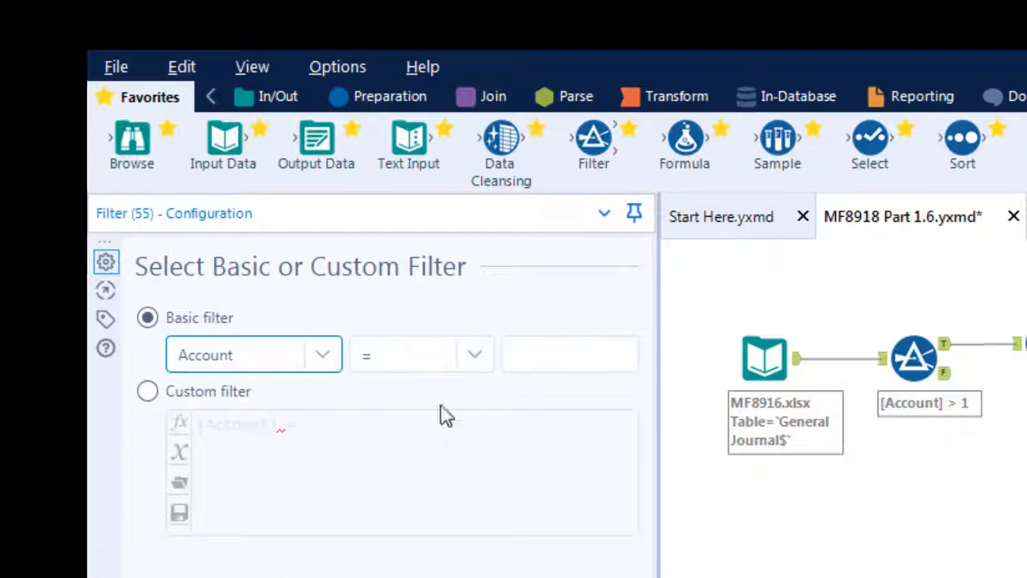
pyautogui.click(473, 355)
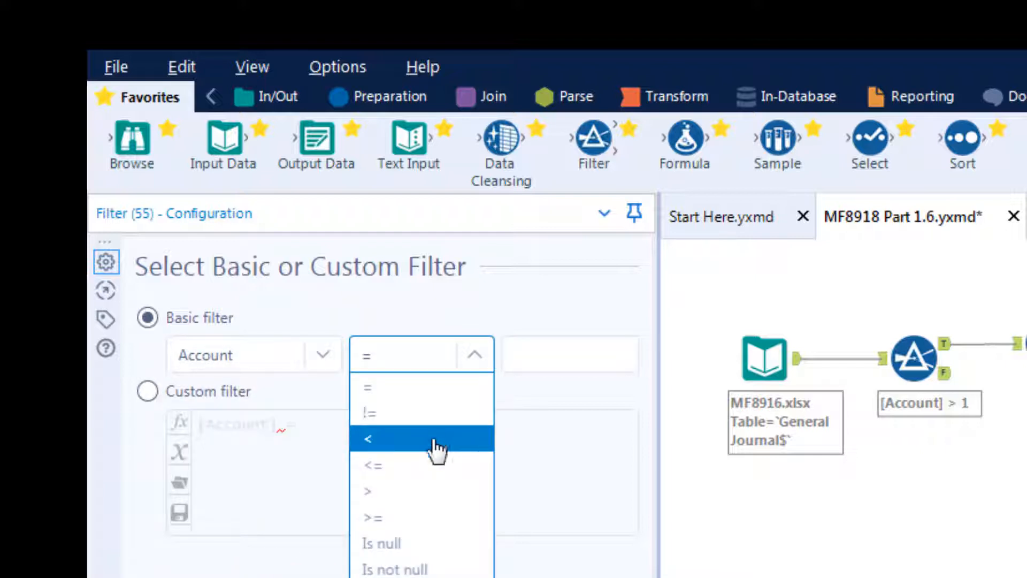
pyautogui.click(421, 491)
pyautogui.click(534, 358)
pyautogui.write('1')
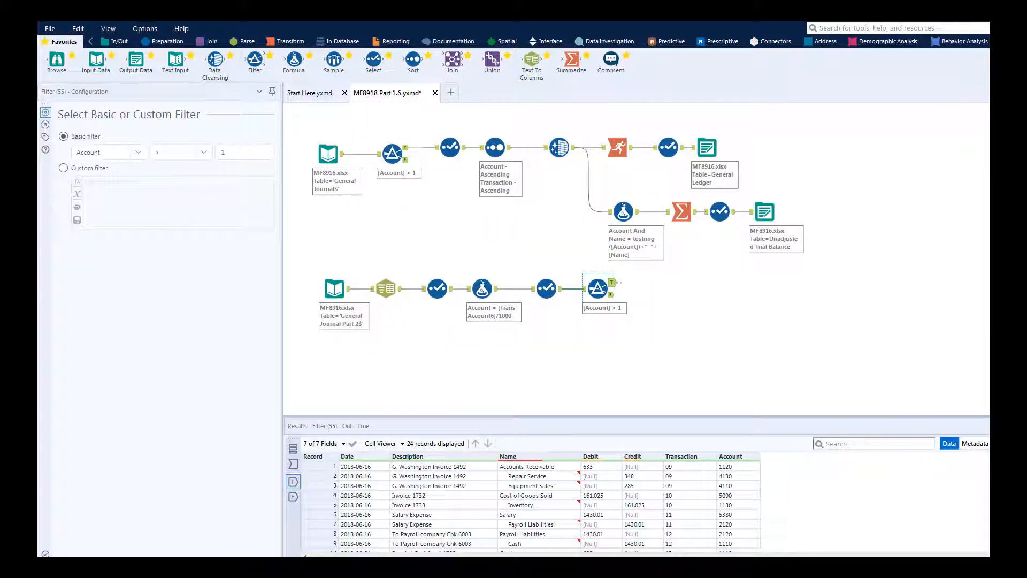
# Add a Sort tool on the Filter's true output, sorting by Account and then Transaction, both ascending
pyautogui.moveTo(413, 59); pyautogui.dragTo(641, 282)
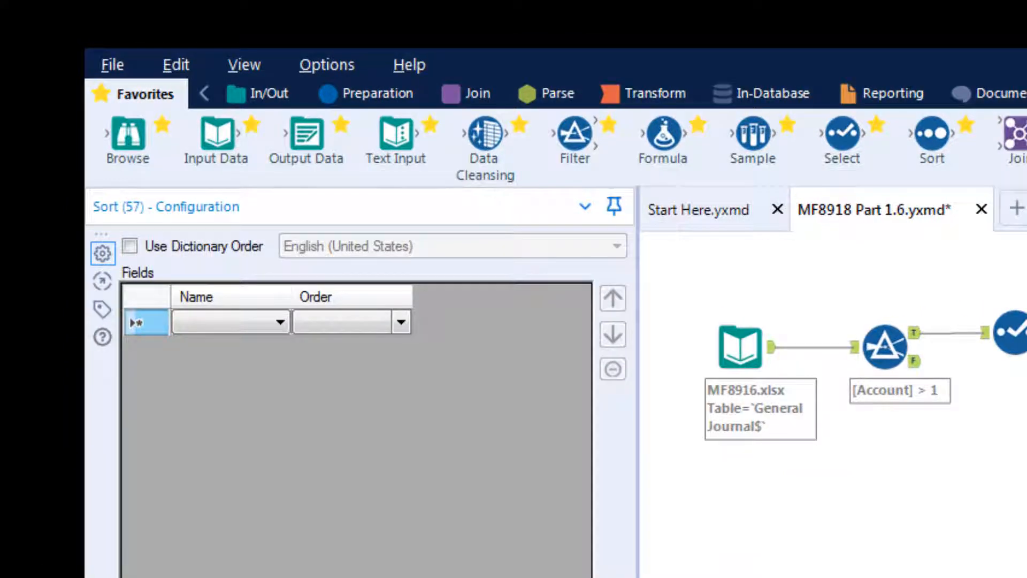
pyautogui.click(280, 322)
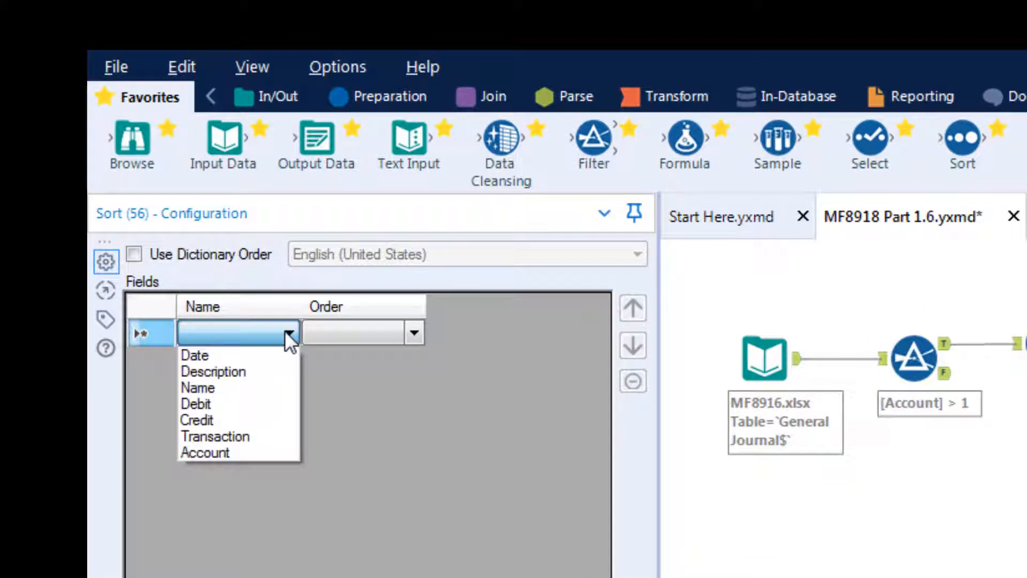
pyautogui.click(240, 445)
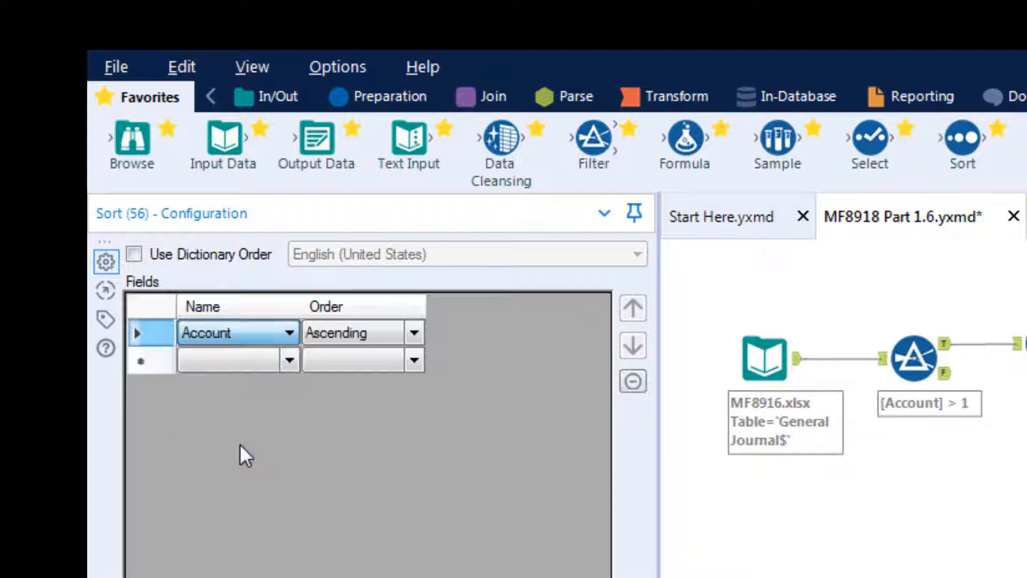
pyautogui.click(290, 360)
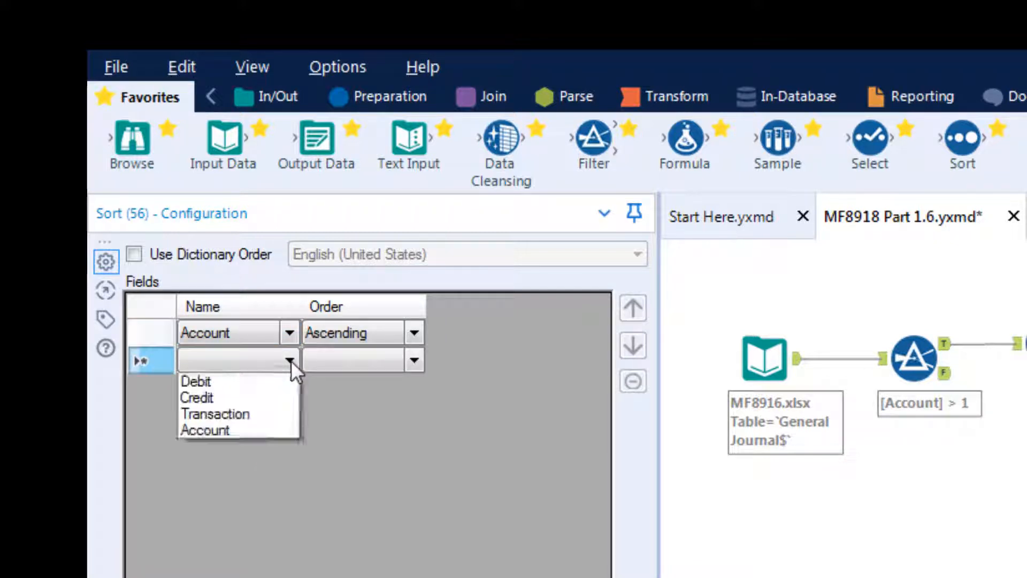
pyautogui.click(249, 466)
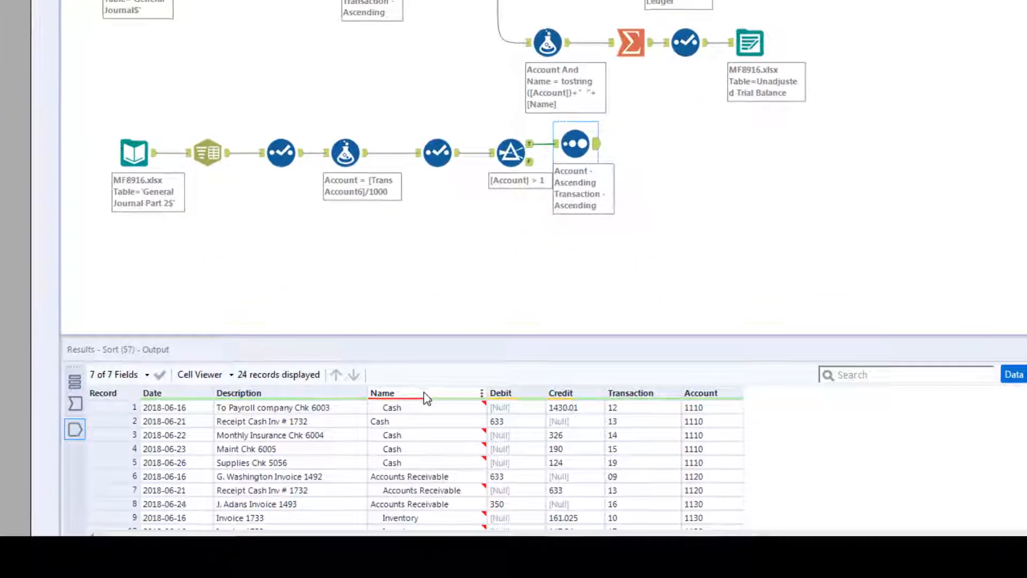
# Add a Data Cleansing tool after the Sort and exclude Date, Description, Transaction and Account, leaving Name, Debit and Credit for cleansing
pyautogui.moveTo(553, 460)
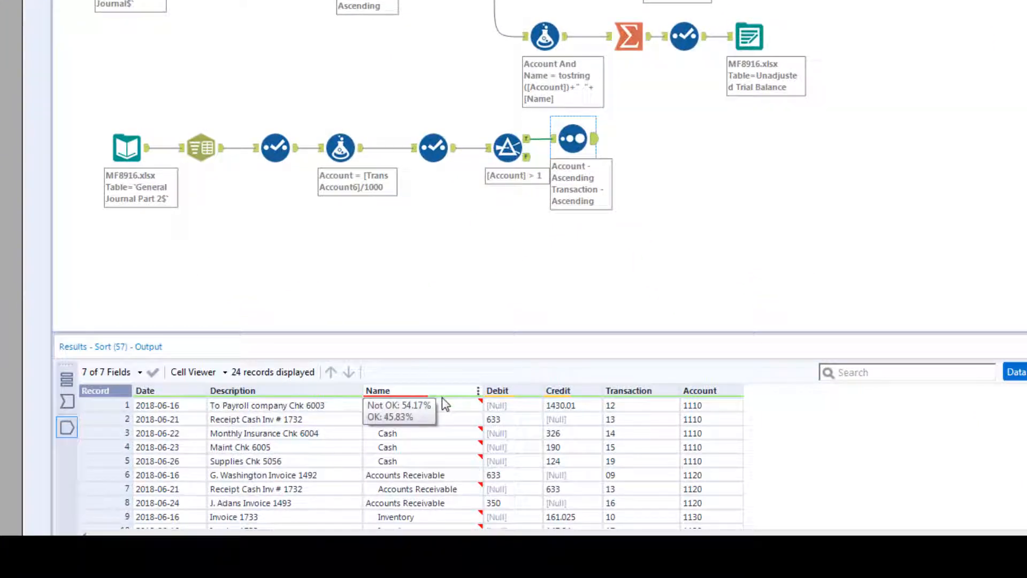
pyautogui.moveTo(483, 432)
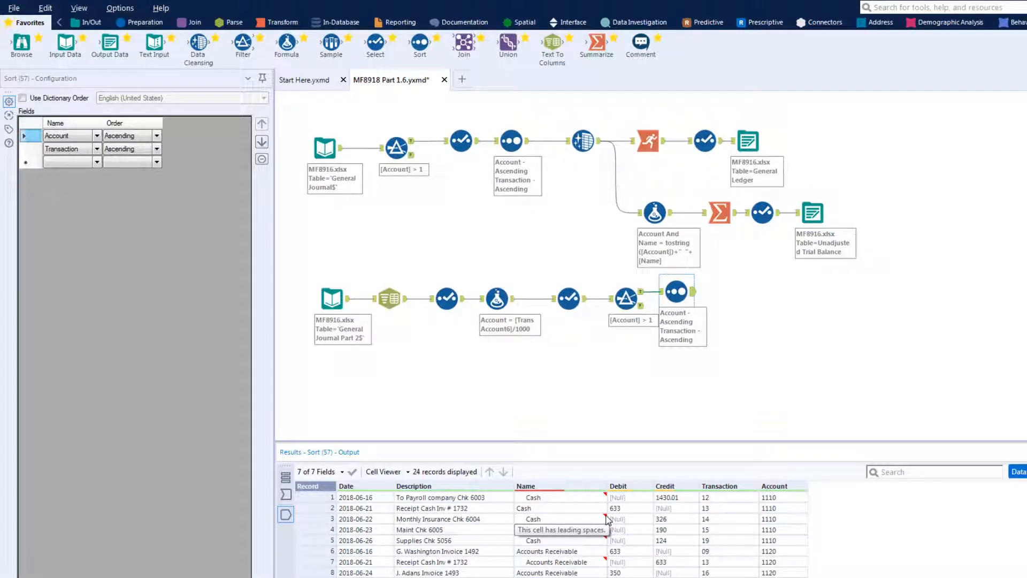
pyautogui.moveTo(214, 61); pyautogui.dragTo(700, 282)
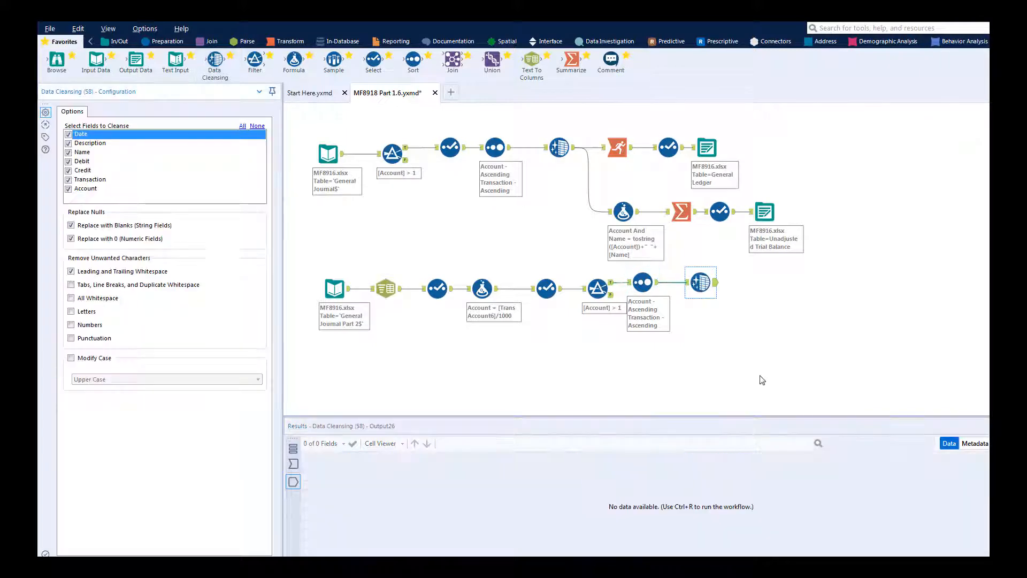
pyautogui.click(68, 152)
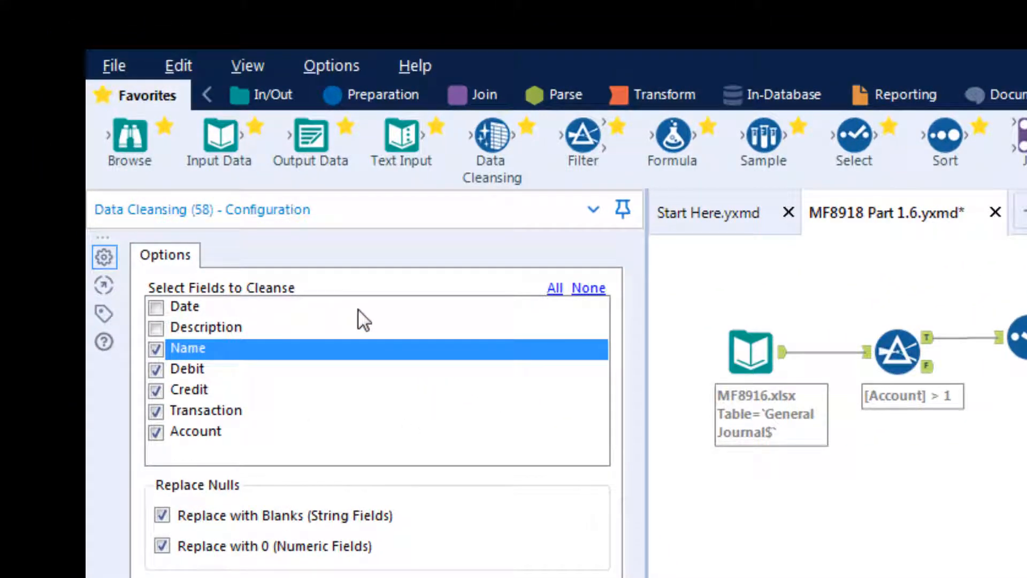
pyautogui.click(181, 411)
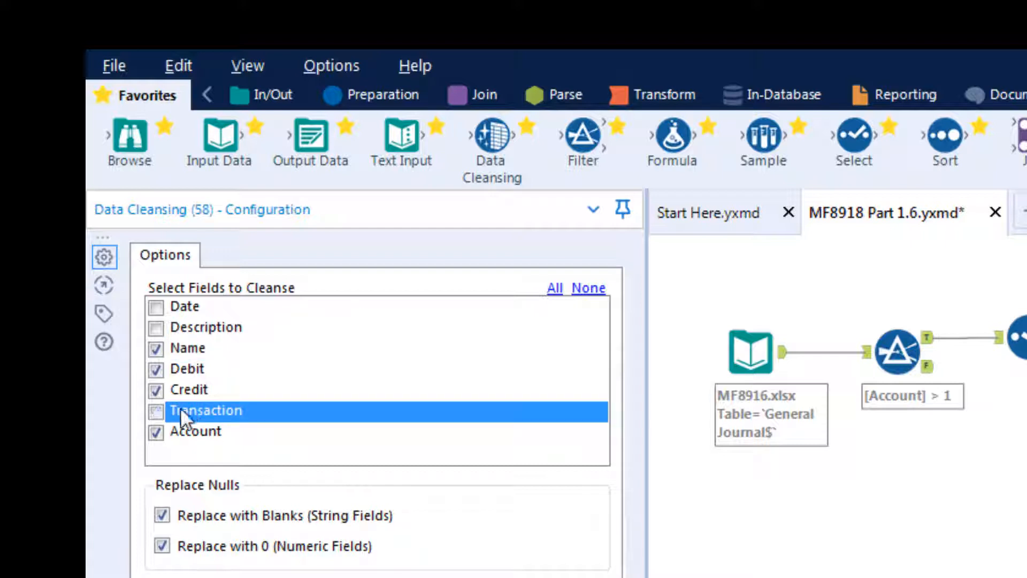
pyautogui.click(160, 428)
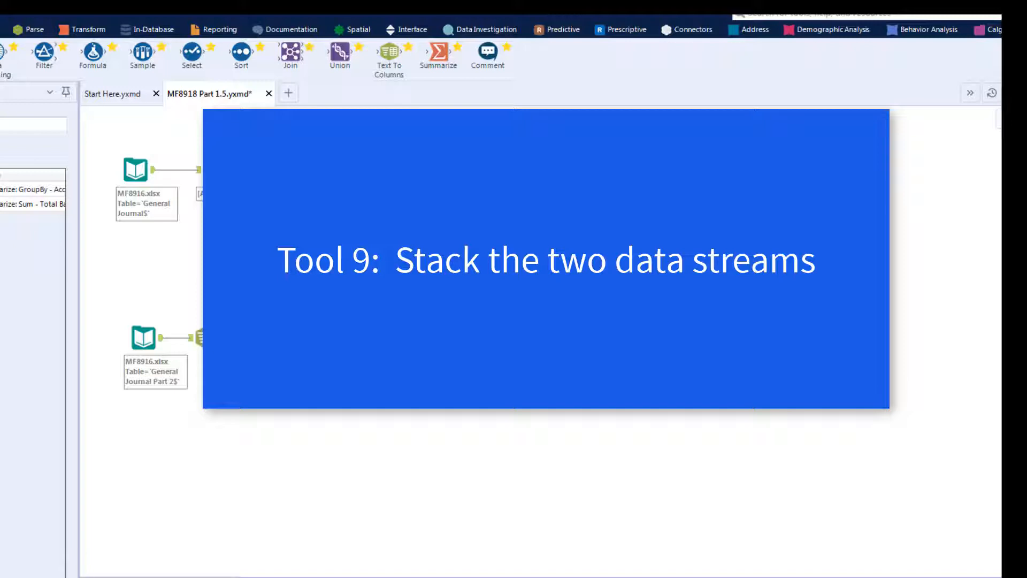
# Shift the General Ledger and Unadjusted Trial Balance branches together to the right, making room after the upper Data Cleansing tool
pyautogui.moveTo(495, 124); pyautogui.dragTo(830, 303)
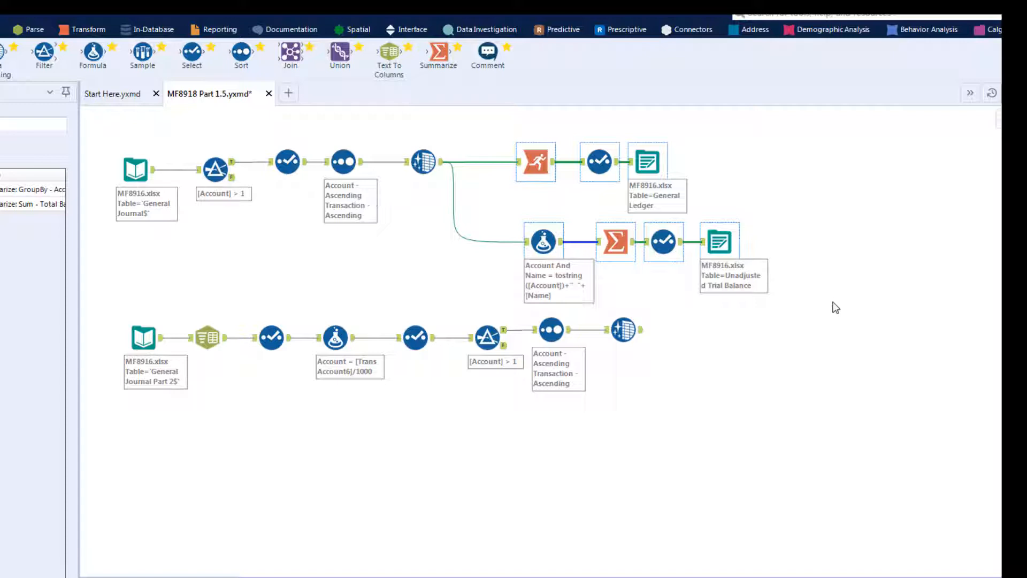
pyautogui.press('Right')
pyautogui.press('Right')
pyautogui.press('Right')
pyautogui.press('Right')
pyautogui.press('Right')
pyautogui.press('Right')
pyautogui.press('Right')
pyautogui.press('Right')
pyautogui.press('Right')
pyautogui.press('Right')
pyautogui.press('Right')
pyautogui.press('Right')
pyautogui.press('Right')
pyautogui.press('Right')
pyautogui.press('Right')
pyautogui.press('Right')
pyautogui.press('Right')
pyautogui.press('Right')
pyautogui.press('Right')
pyautogui.press('Right')
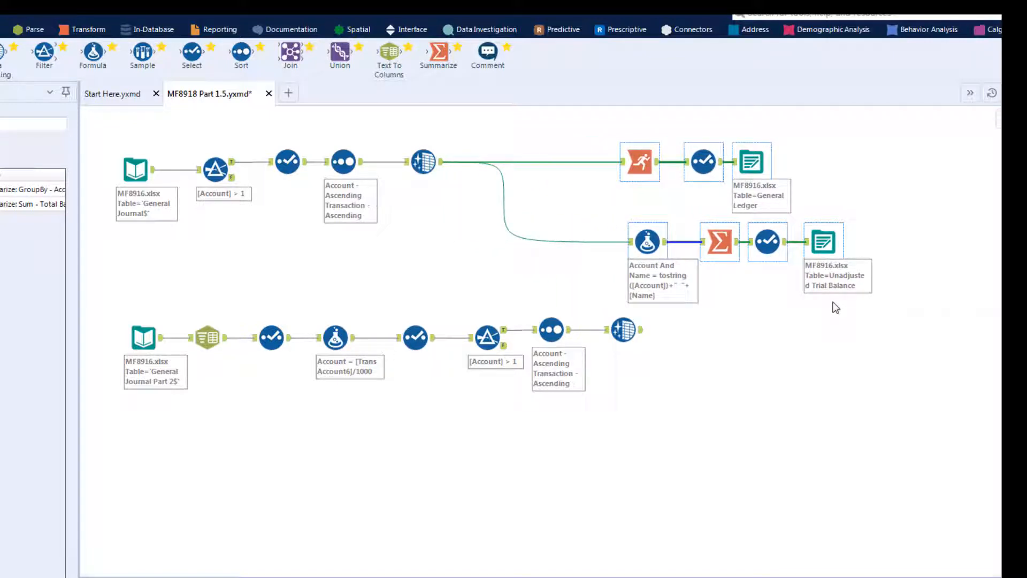
pyautogui.press('Right')
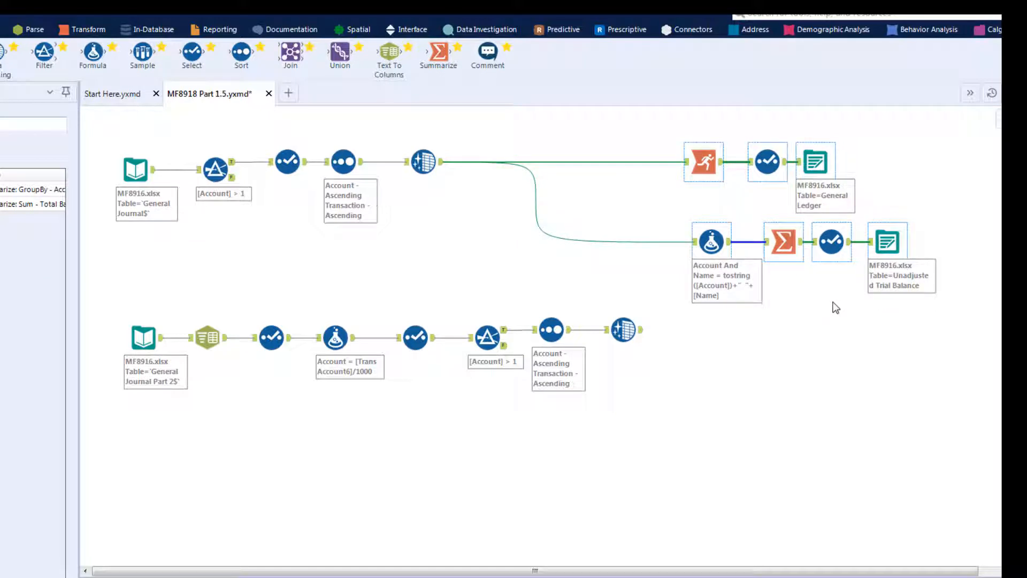
# Insert a Union tool before the trial balance branch's Formula tool and connect the lower Data Cleansing output to it
pyautogui.moveTo(341, 55); pyautogui.dragTo(608, 242)
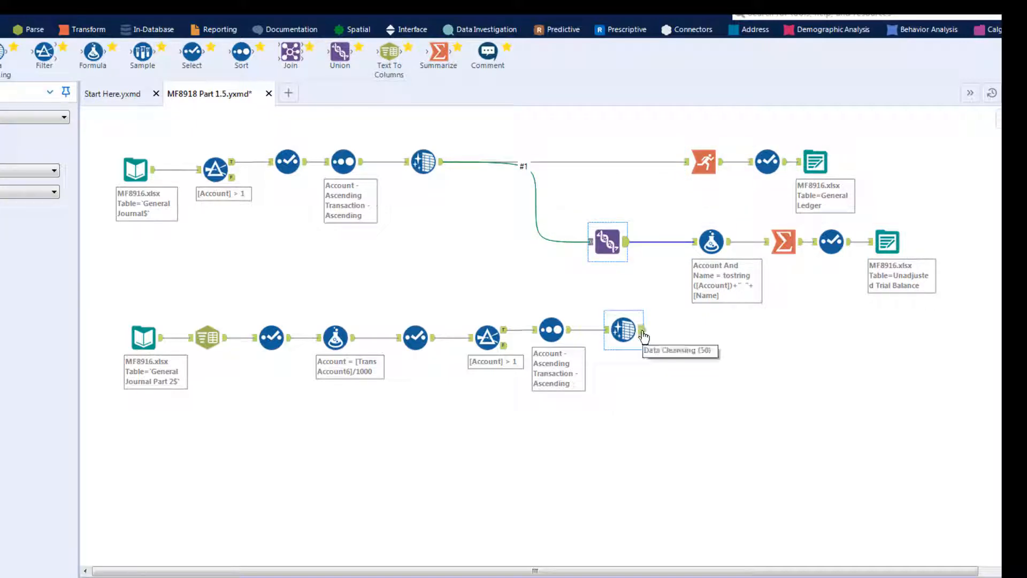
pyautogui.moveTo(641, 330); pyautogui.dragTo(589, 241)
# Replace the upper Data Cleansing tool's direct connection to the Running Total tool with a connection from the Union output
pyautogui.rightClick(590, 162)
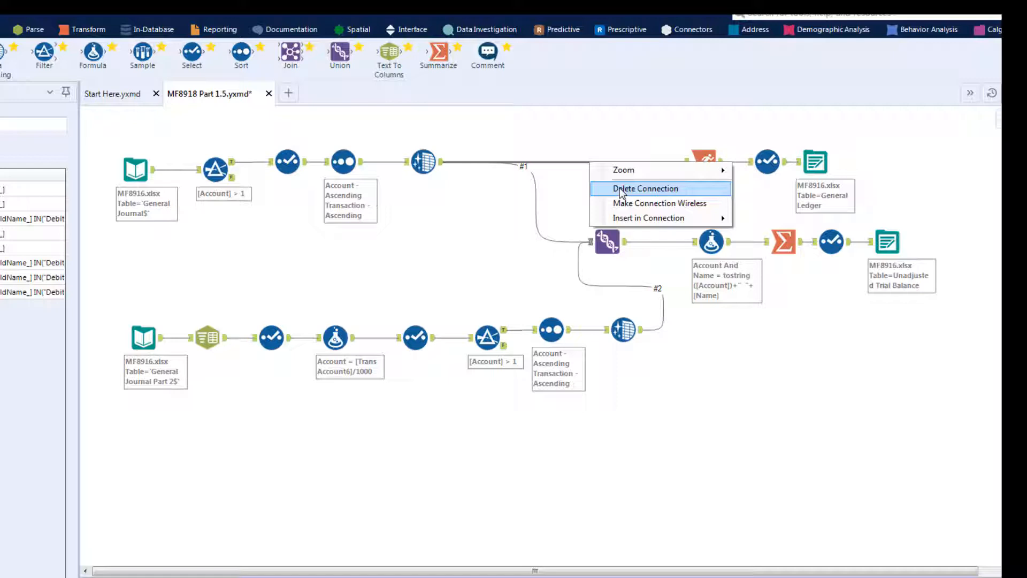
pyautogui.click(621, 189)
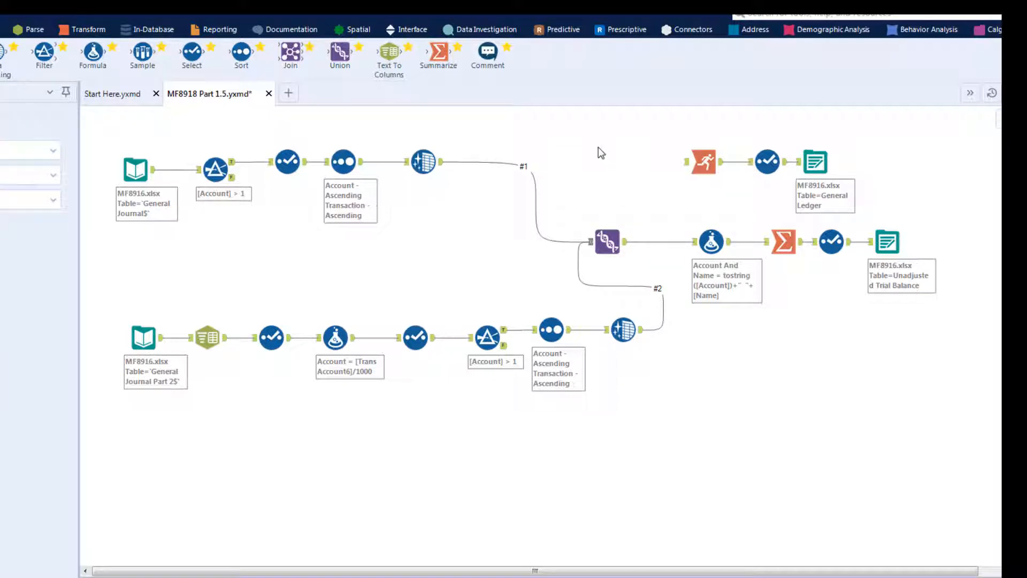
pyautogui.click(620, 247)
pyautogui.moveTo(626, 247); pyautogui.dragTo(691, 168)
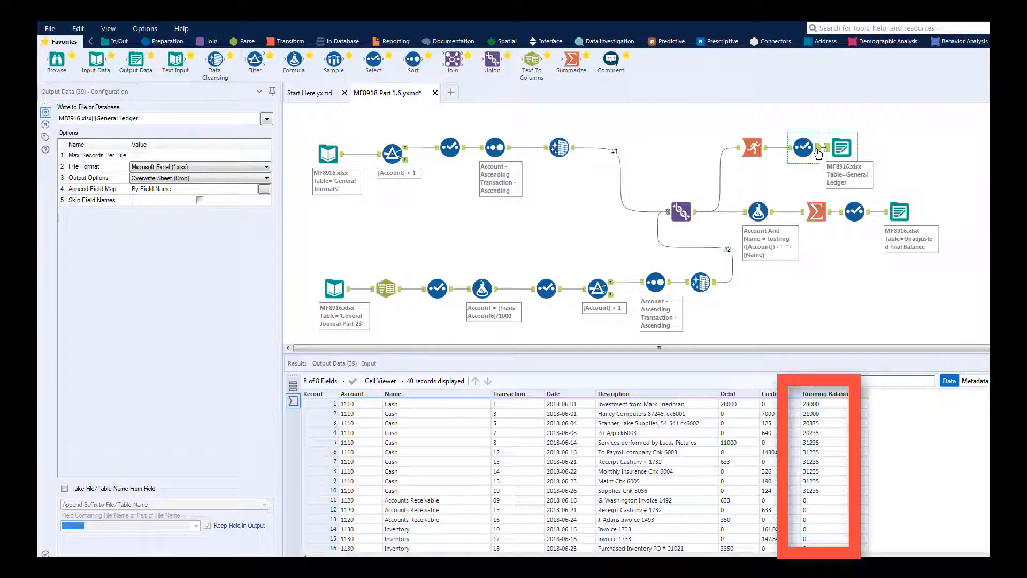
# Add a Formula tool after the lower Data Cleansing tool and create a new output column named Total Balance
pyautogui.click(752, 147)
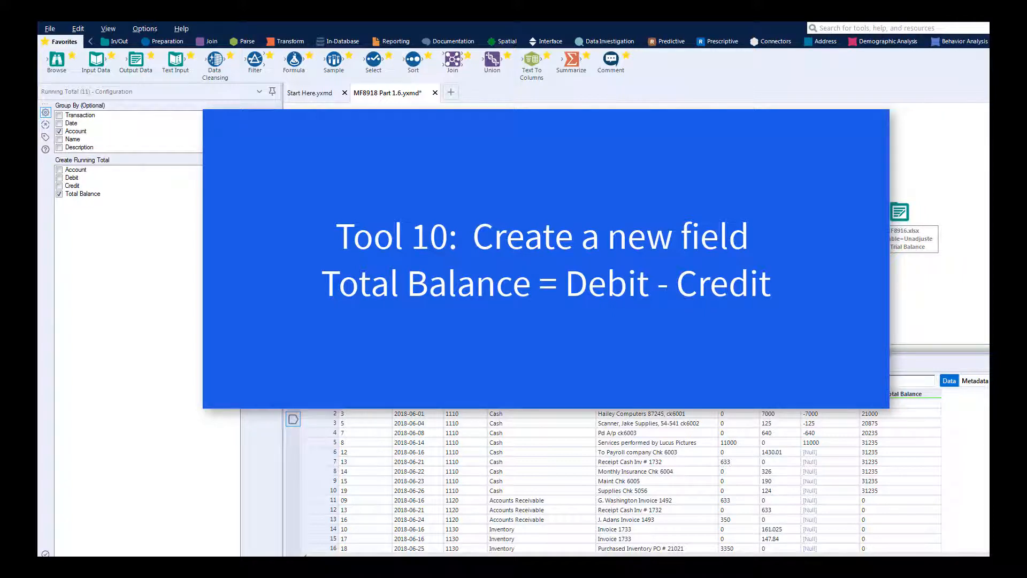
pyautogui.moveTo(294, 60); pyautogui.dragTo(730, 284)
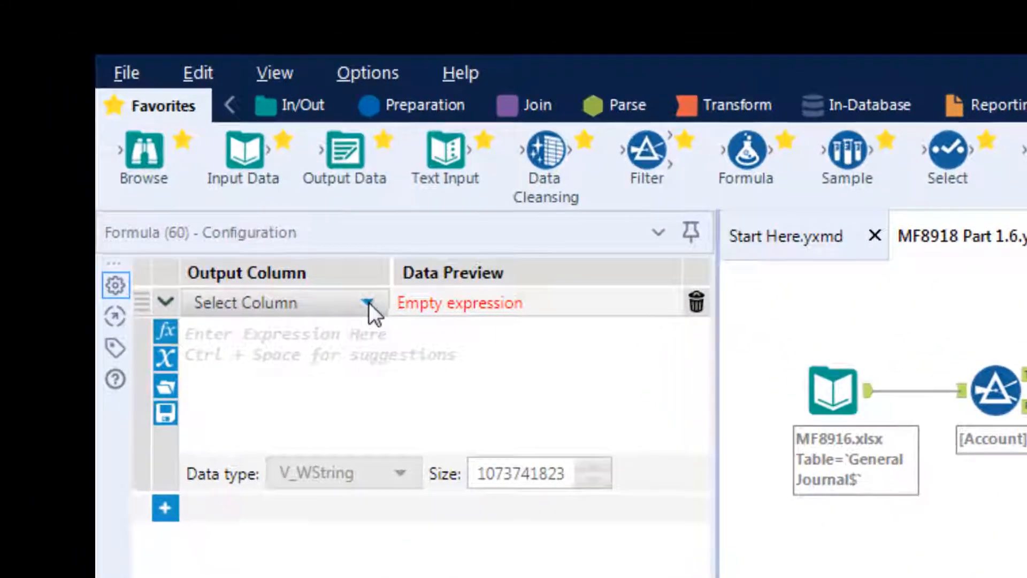
pyautogui.click(368, 303)
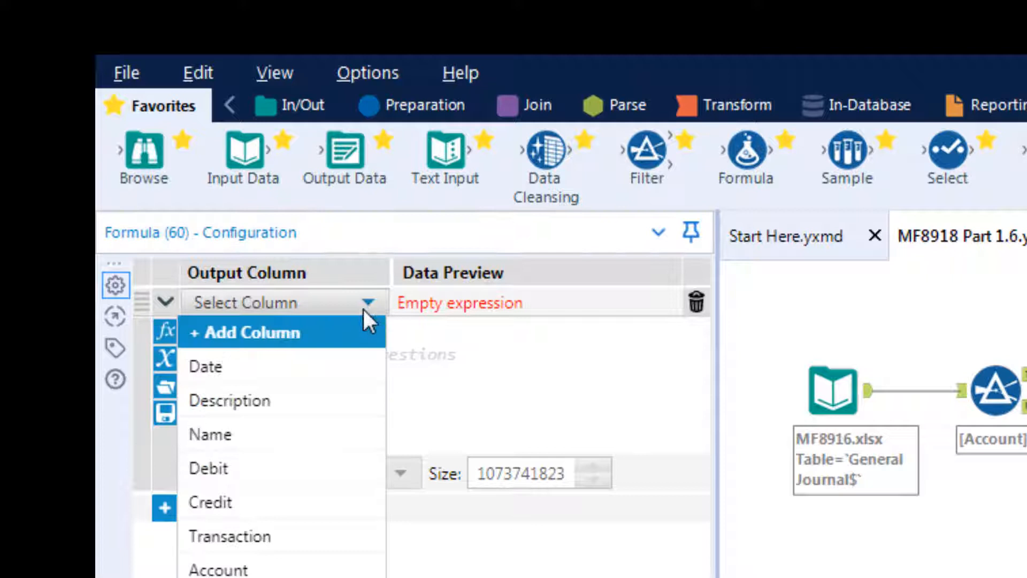
pyautogui.click(345, 333)
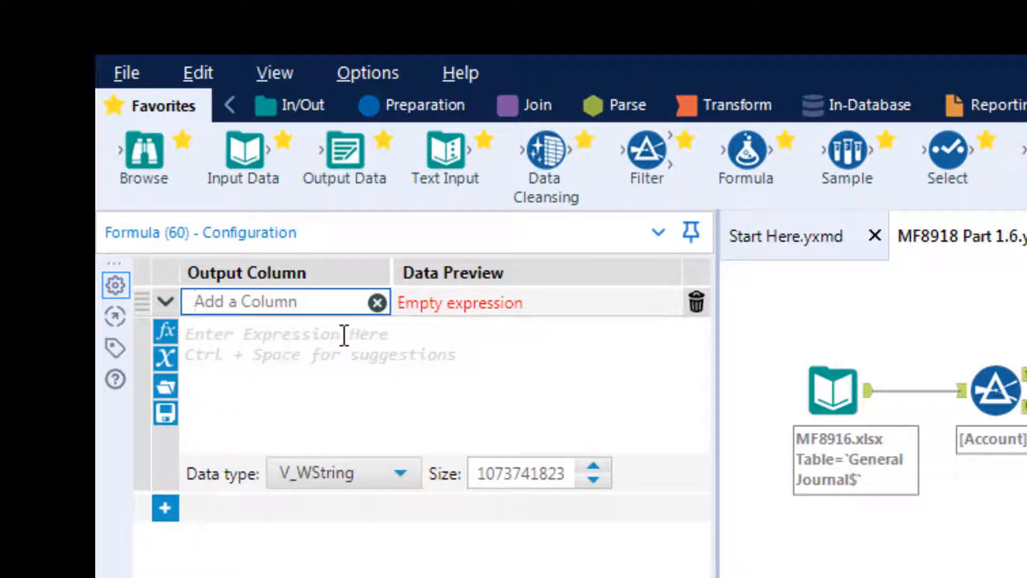
pyautogui.write('Total Balance')
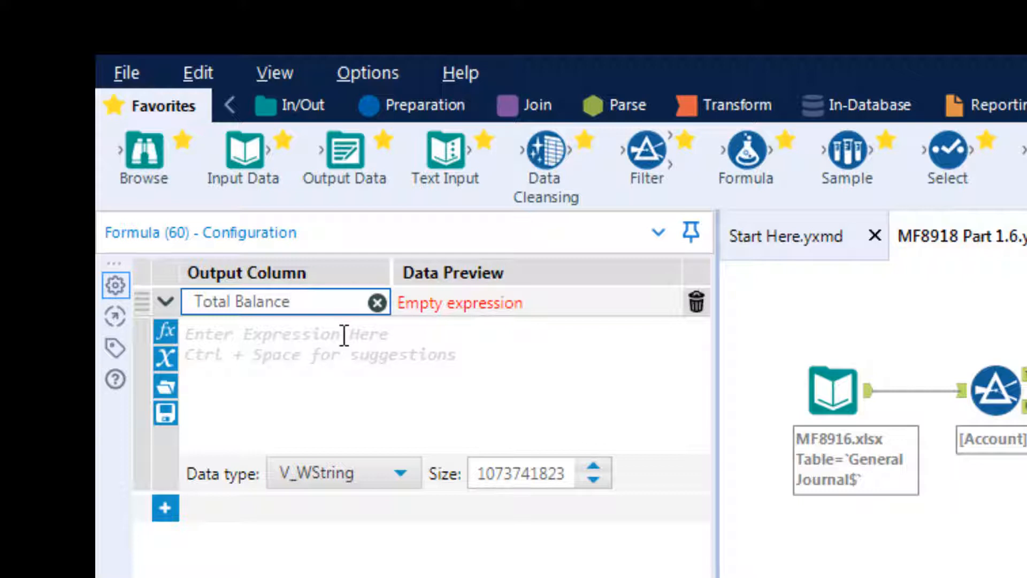
# Set the Total Balance column's expression to [Debit]-[Credit]
pyautogui.click(208, 335)
pyautogui.write('[')
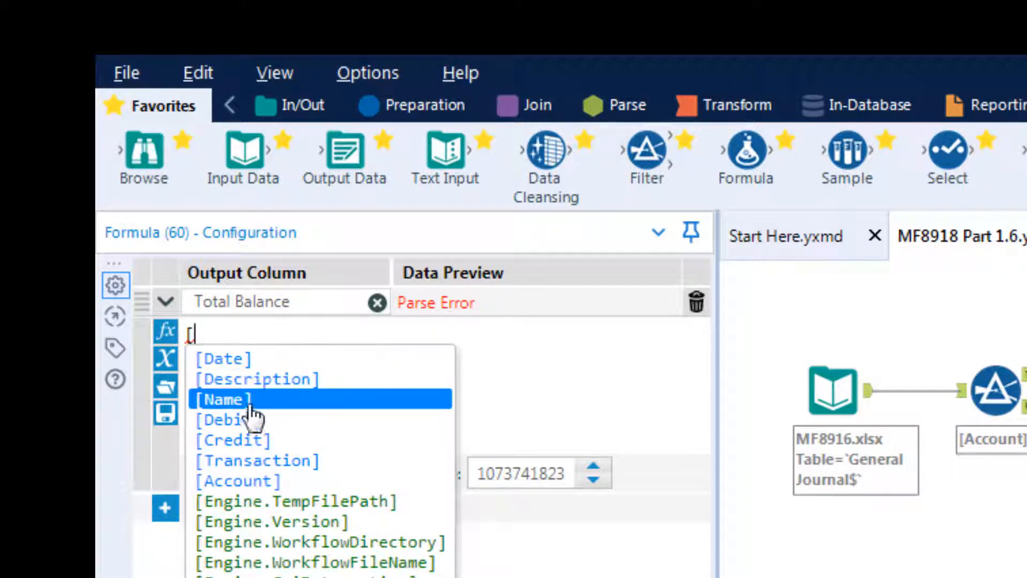
pyautogui.click(236, 420)
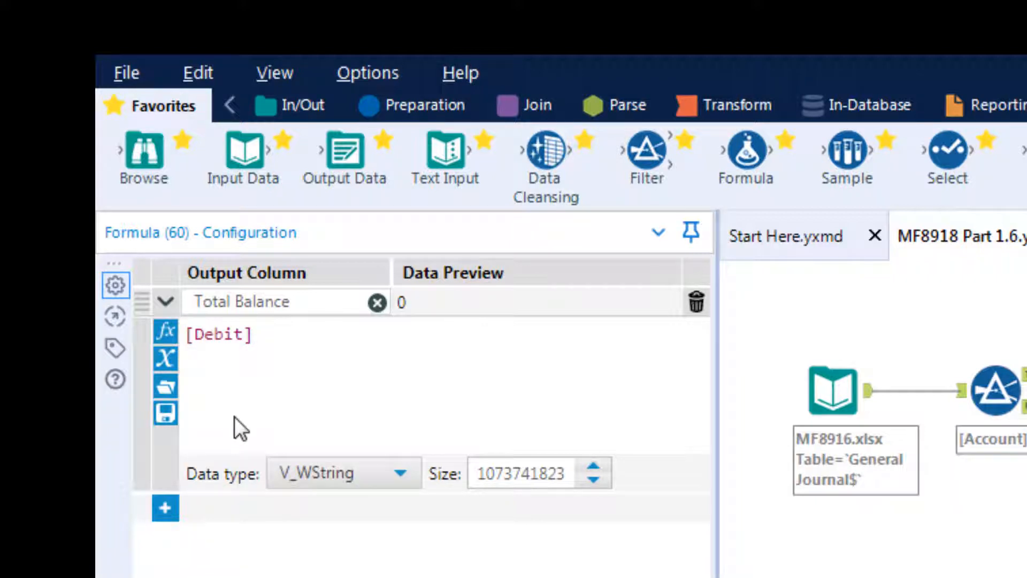
pyautogui.write('-')
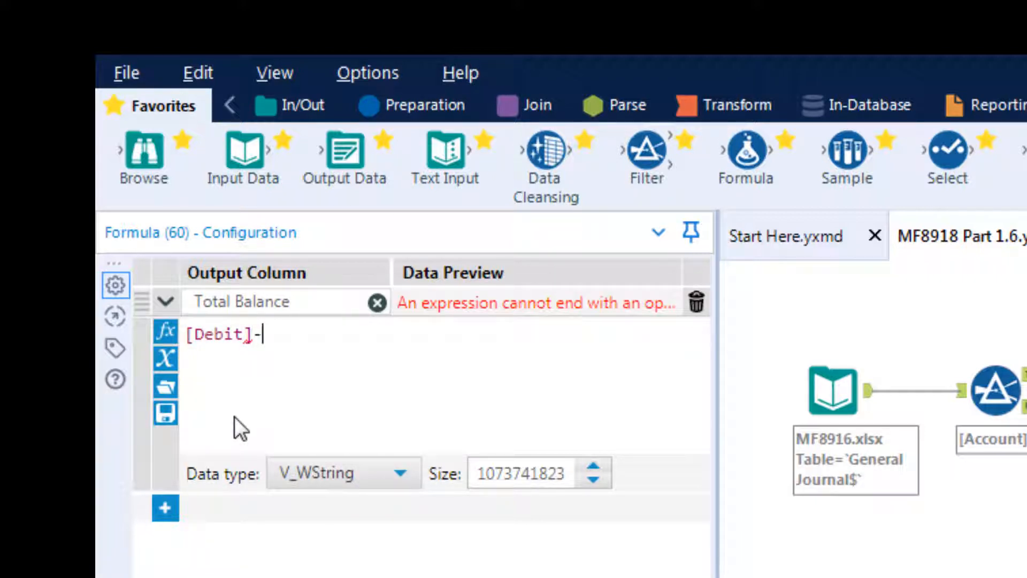
pyautogui.write('[')
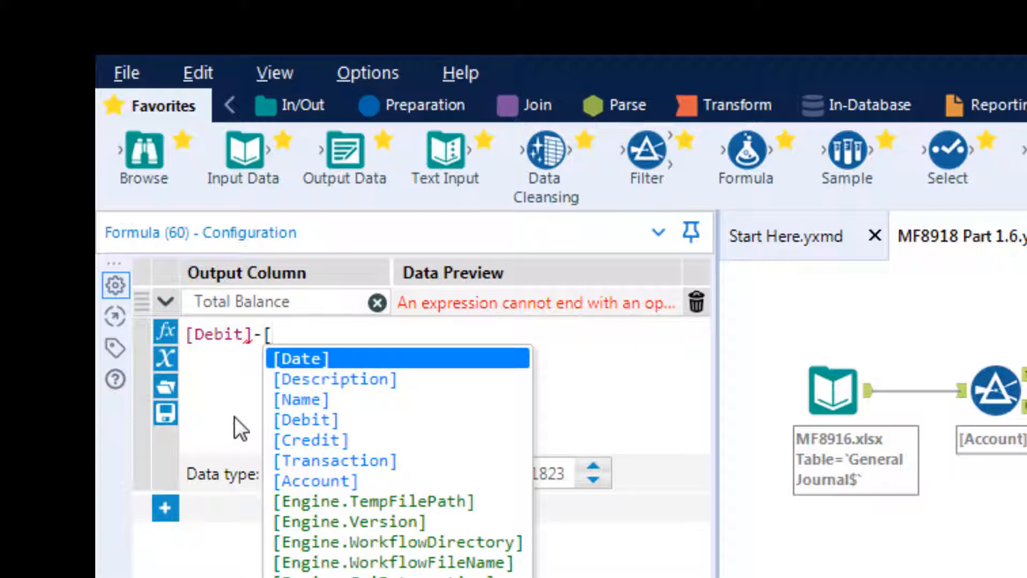
pyautogui.click(332, 440)
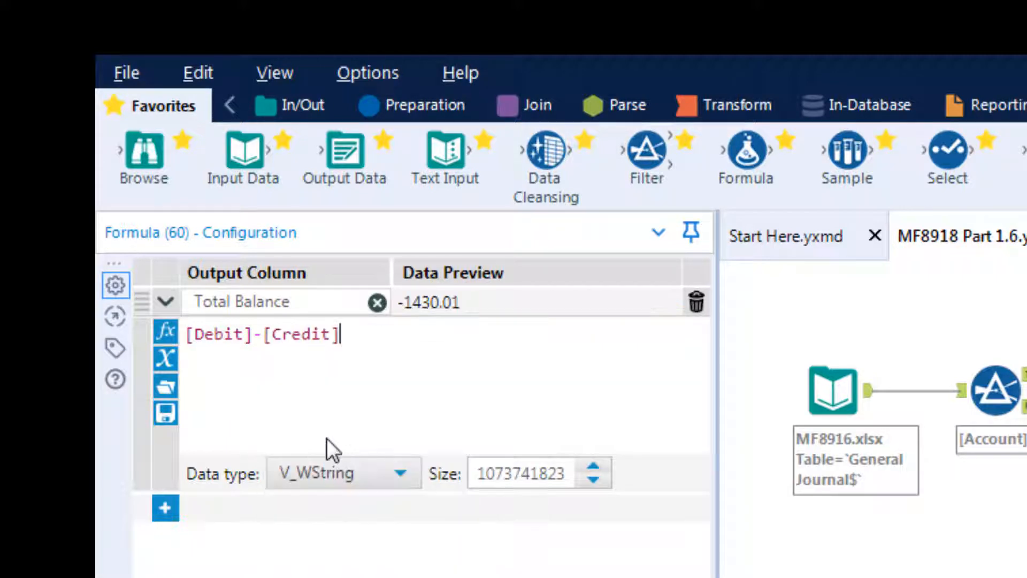
# Set the Total Balance column's data type to FixedDecimal with a scale of 2
pyautogui.click(406, 474)
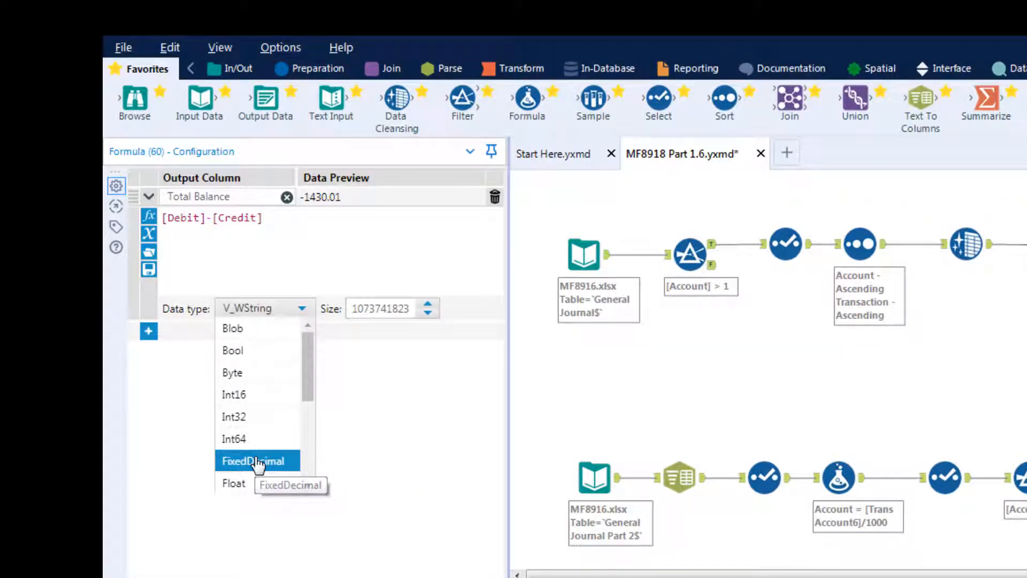
pyautogui.click(257, 461)
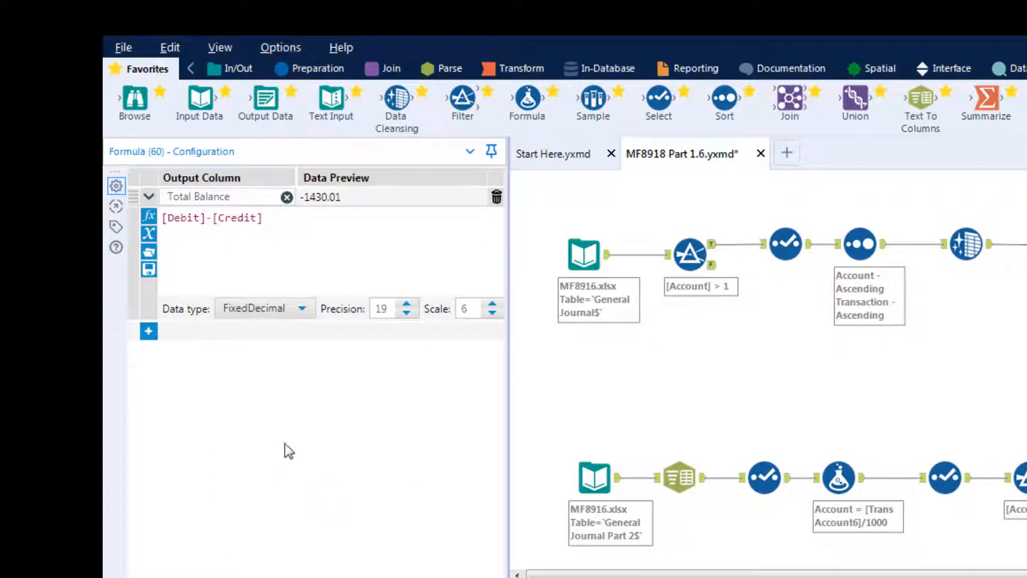
pyautogui.click(492, 314)
pyautogui.click(492, 313)
pyautogui.click(492, 314)
pyautogui.click(492, 313)
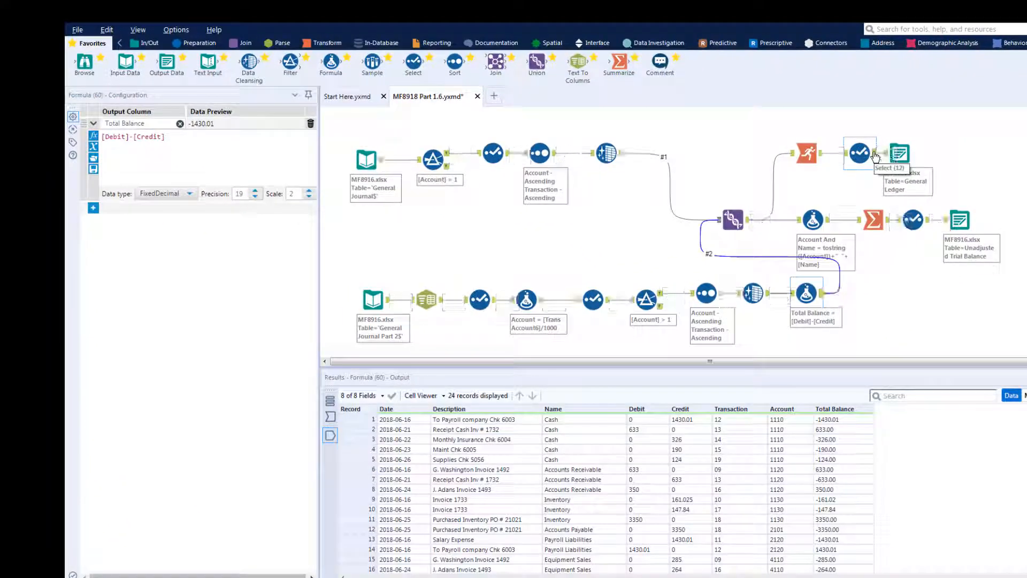
# Inspect the output of the Select tools in the General Ledger and Unadjusted Trial Balance branches, plus the workflow's run messages
pyautogui.click(859, 153)
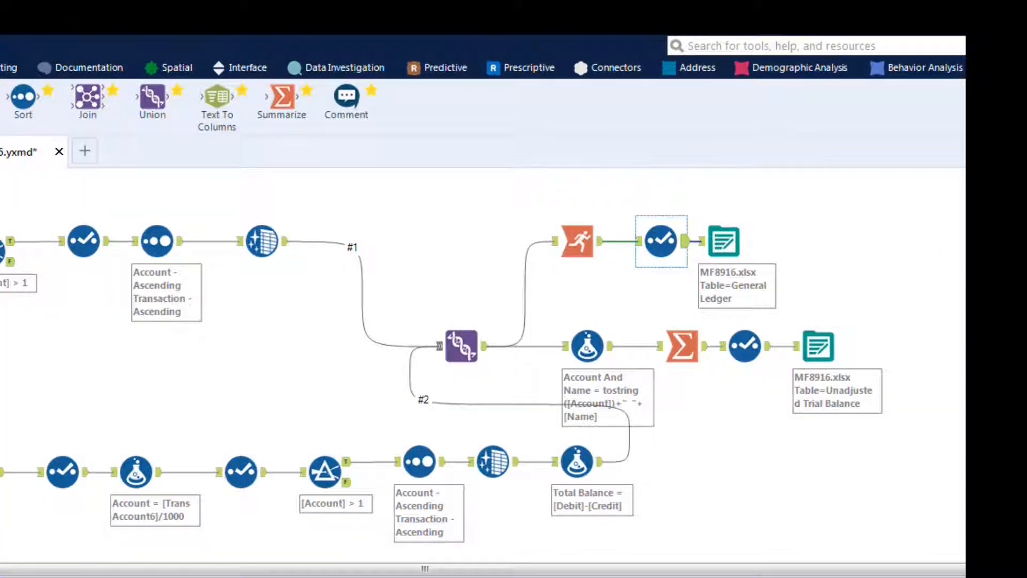
pyautogui.click(749, 347)
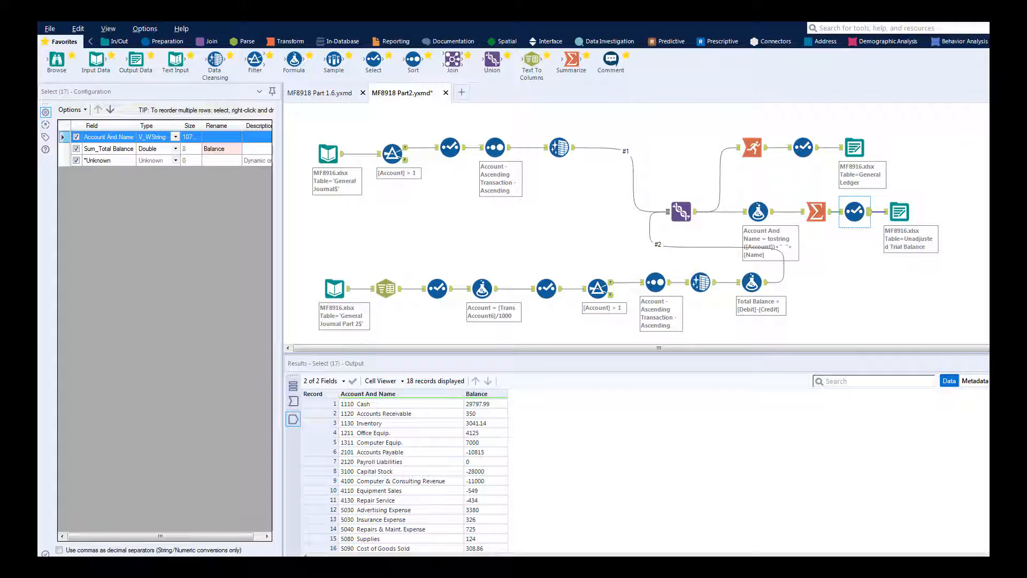
pyautogui.click(959, 190)
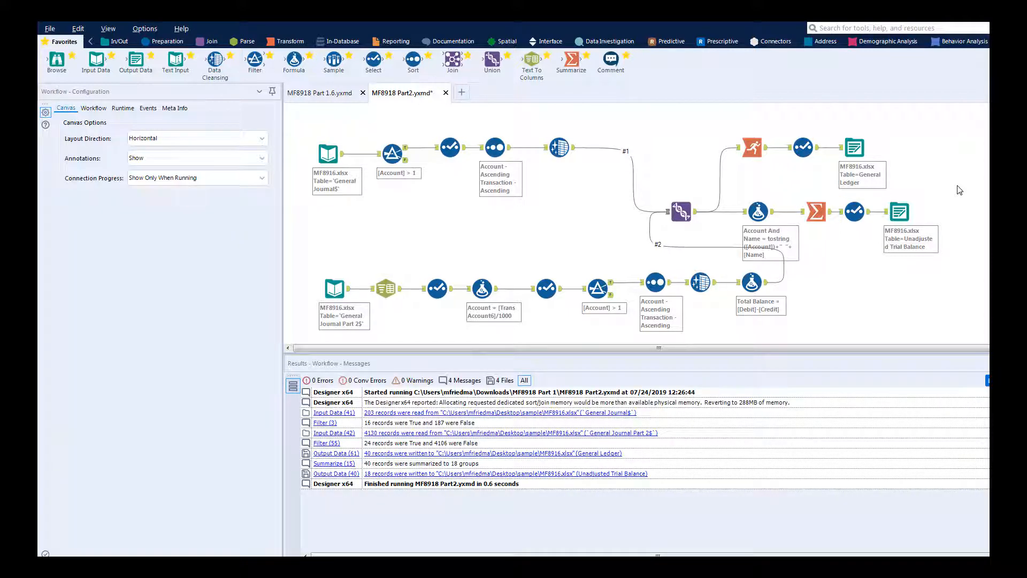
# Open the output workbook MF8916.xlsx in Excel and review its General Ledger and Unadjusted Trial Balance sheets
pyautogui.click(569, 475)
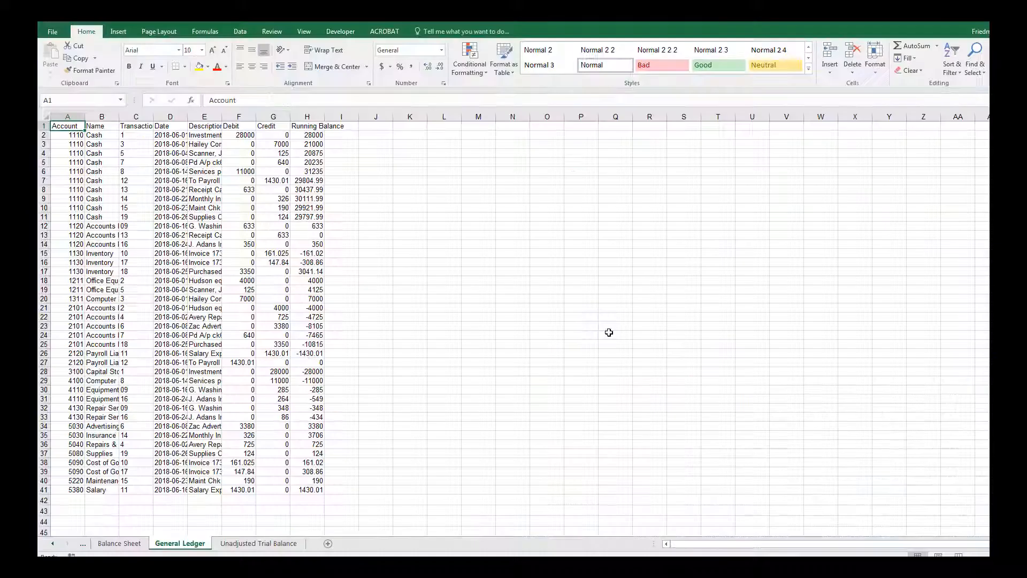
pyautogui.click(292, 544)
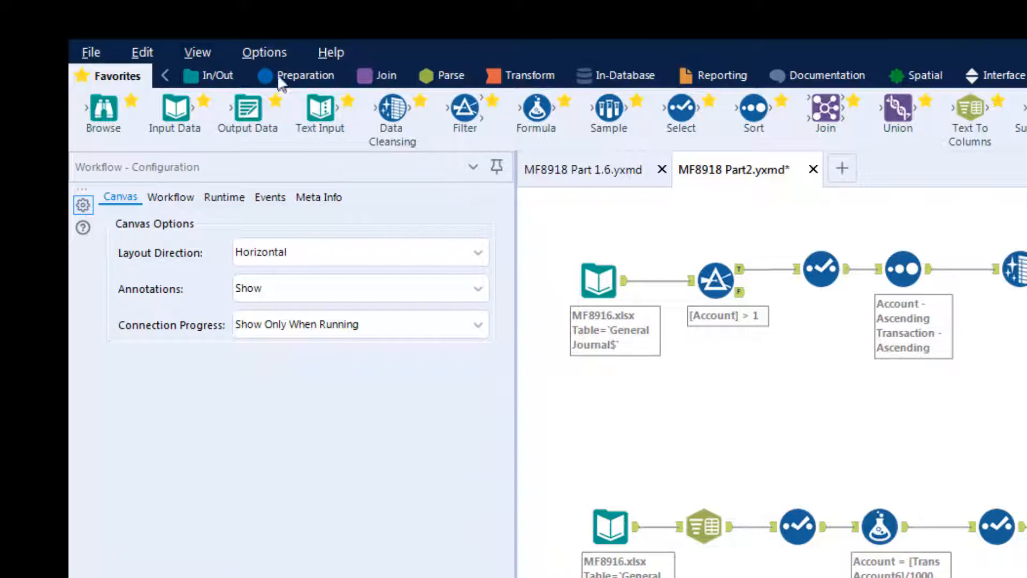
# Switch back to Alteryx Designer and export the workflow as the package MF8916.yxzp in the sample folder, including the MF8916.xlsx output file
pyautogui.click(271, 56)
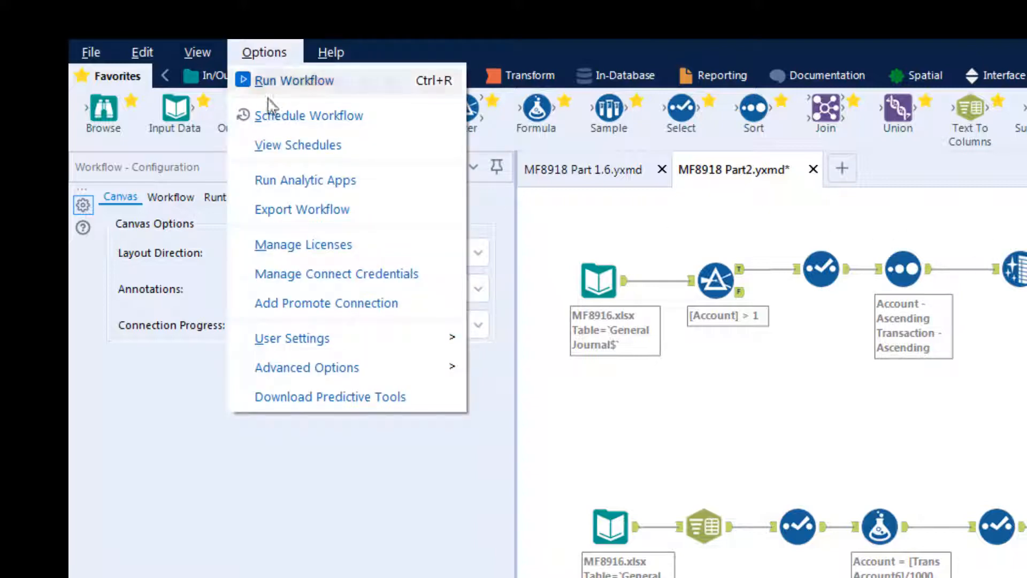
pyautogui.click(342, 214)
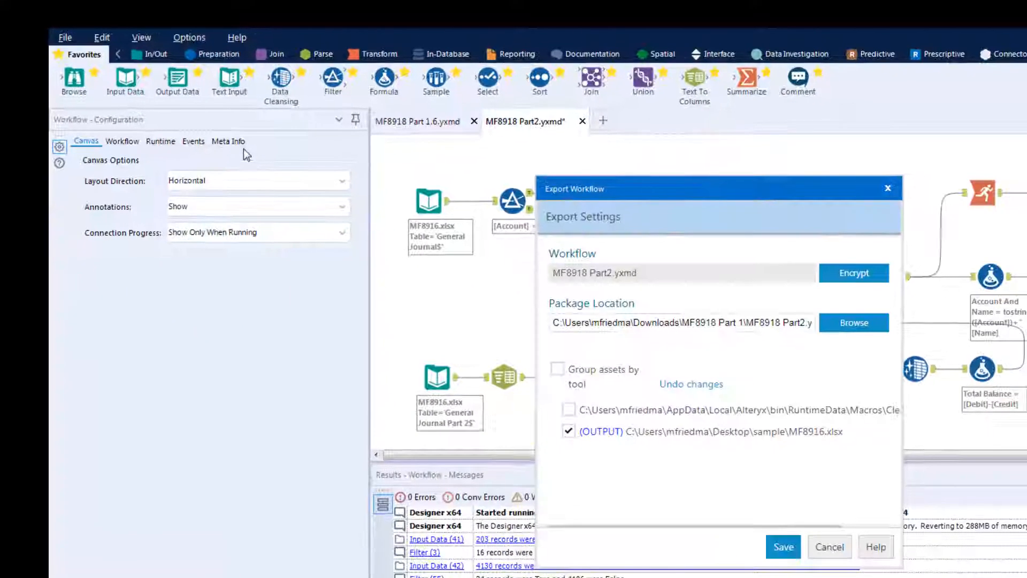
pyautogui.click(873, 325)
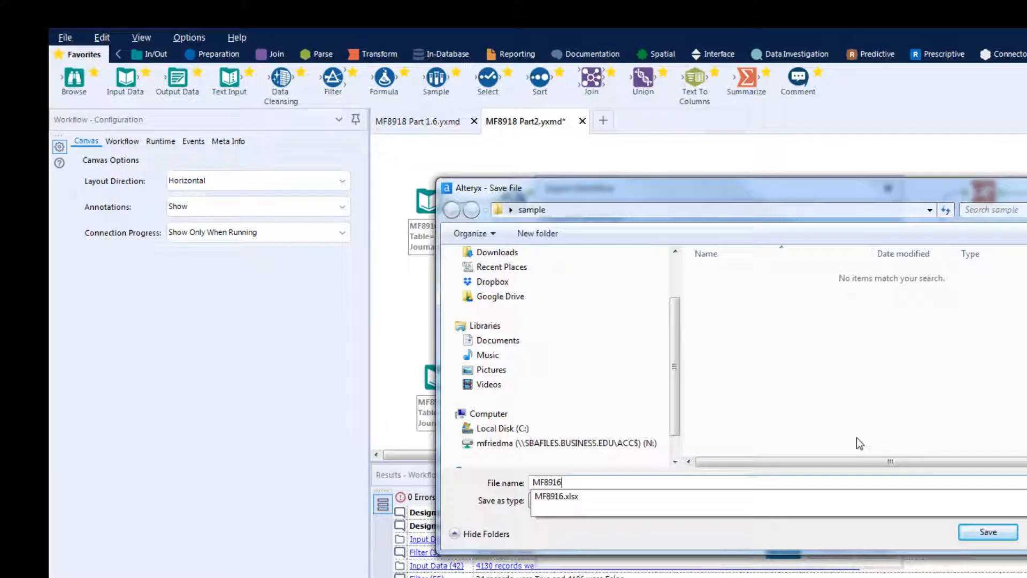
pyautogui.click(987, 533)
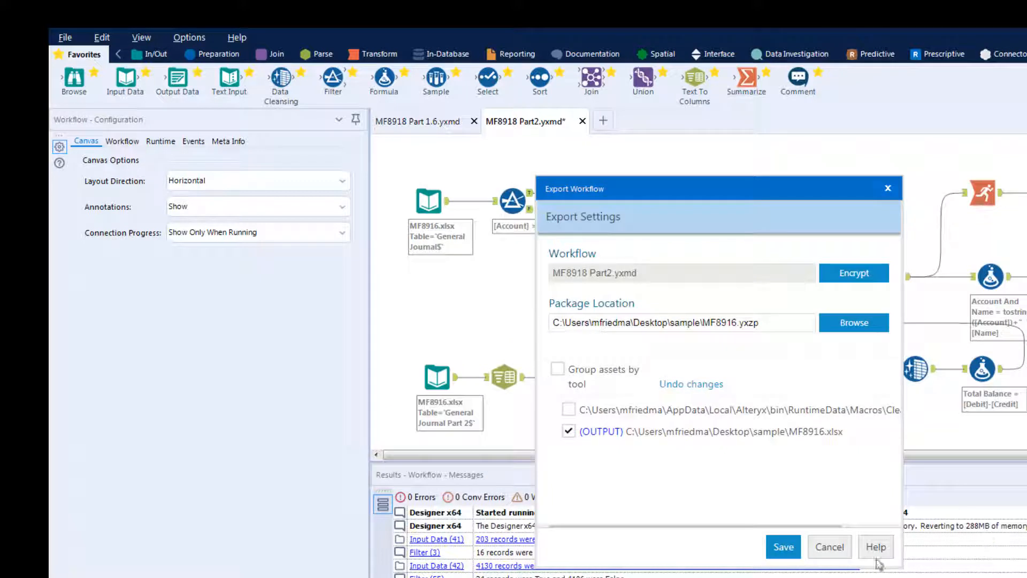
pyautogui.click(789, 555)
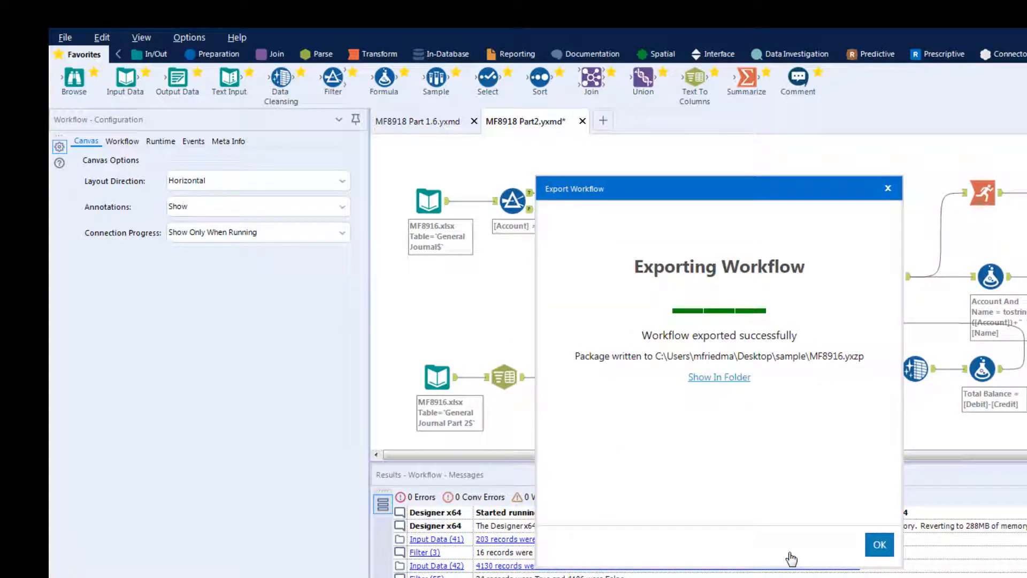
pyautogui.click(888, 545)
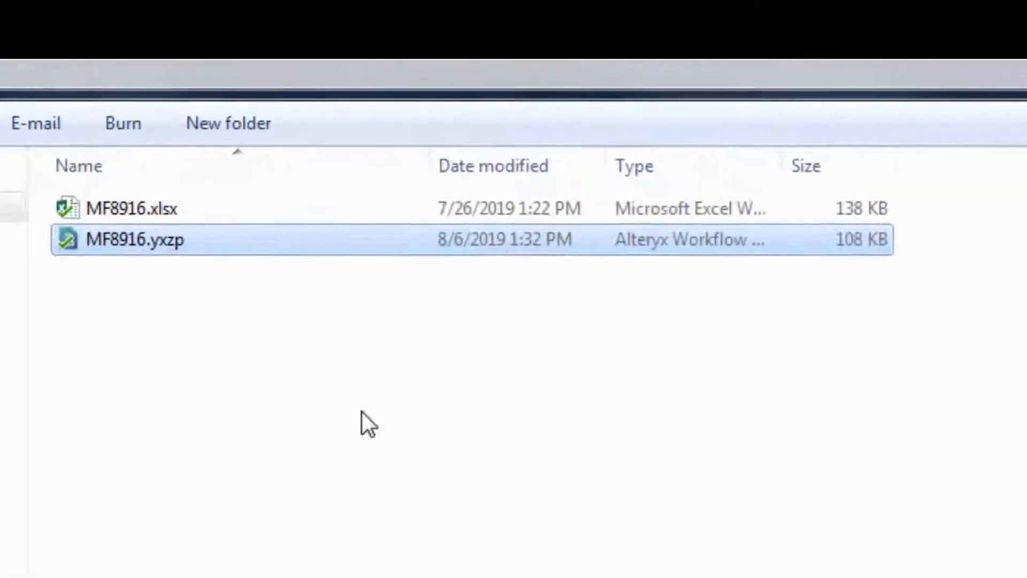